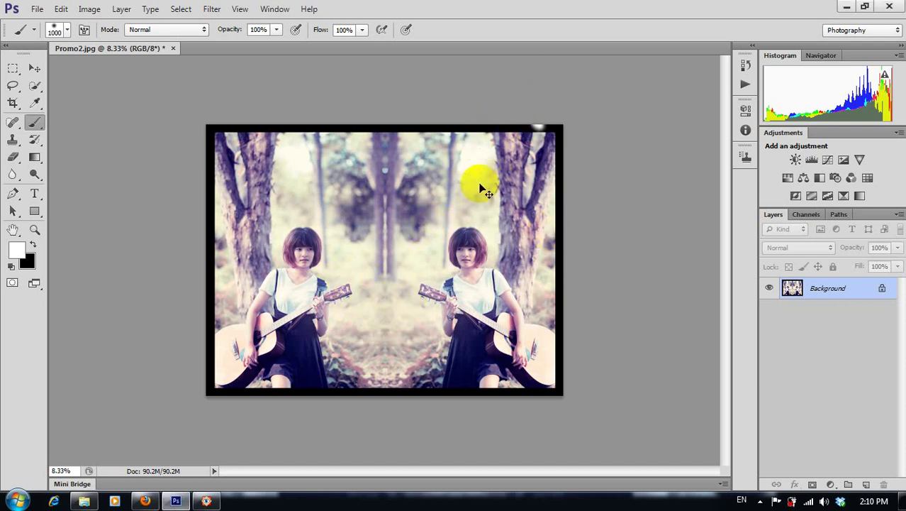
- Inspect the mirrored image up close, then close Promo2.jpg without saving
mouse_move(509, 106)
left_mouse_down()
mouse_move(447, 259)
mouse_move(437, 266)
left_mouse_up()
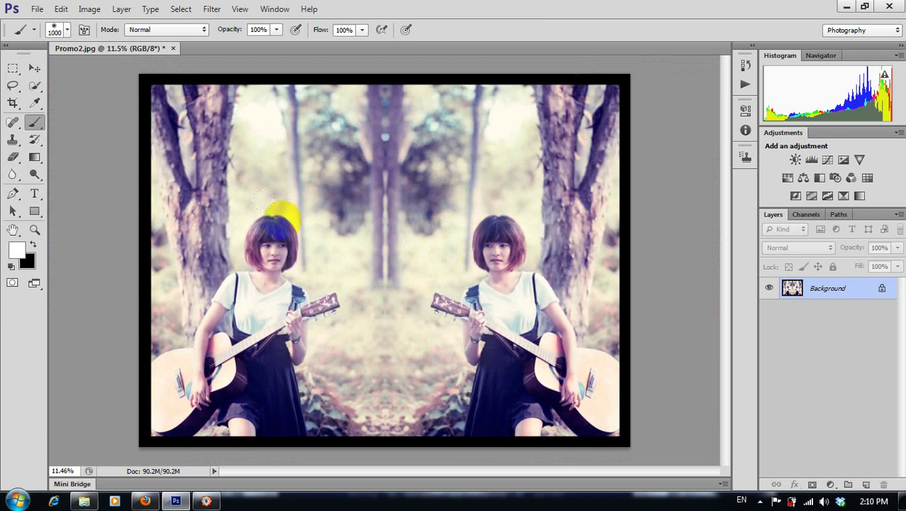
mouse_move(489, 245)
left_mouse_down()
mouse_move(507, 234)
mouse_move(605, 229)
mouse_move(554, 247)
mouse_move(516, 226)
left_mouse_up()
mouse_move(348, 239)
left_mouse_down()
mouse_move(491, 202)
mouse_move(566, 157)
mouse_move(491, 238)
mouse_move(468, 168)
mouse_move(532, 197)
mouse_move(435, 334)
left_mouse_up()
mouse_move(528, 254)
left_mouse_down()
mouse_move(468, 273)
mouse_move(512, 269)
left_mouse_up()
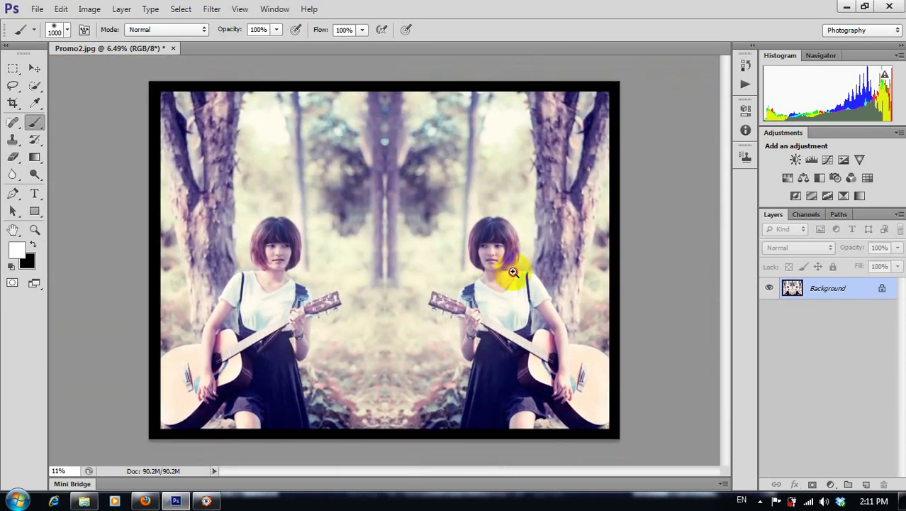
left_click(173, 48)
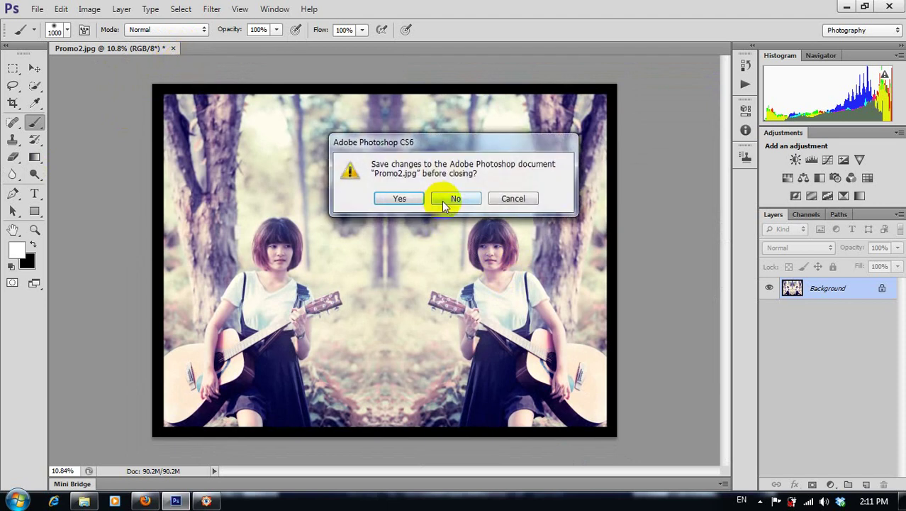
left_click(455, 198)
- Open DSC_2441 from the mirror vintage folder and send it to Photoshop's Camera Raw
left_click(84, 501)
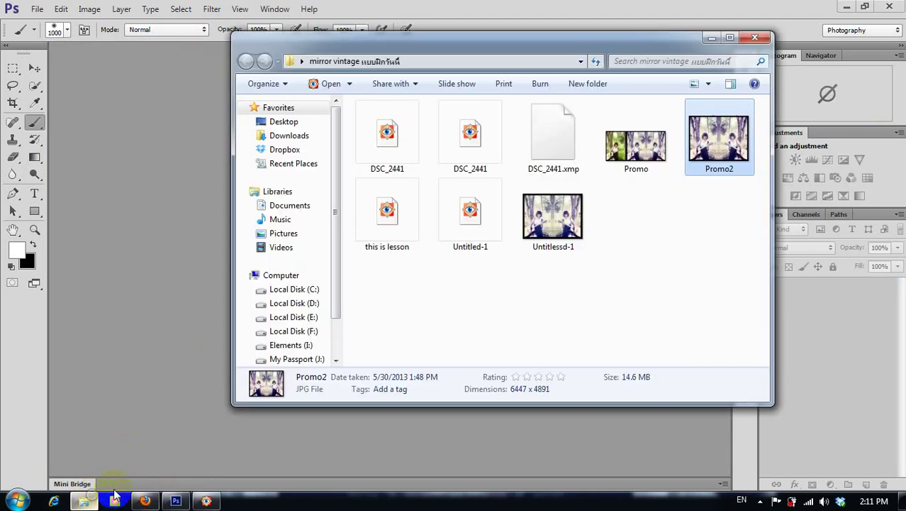
left_click(410, 152)
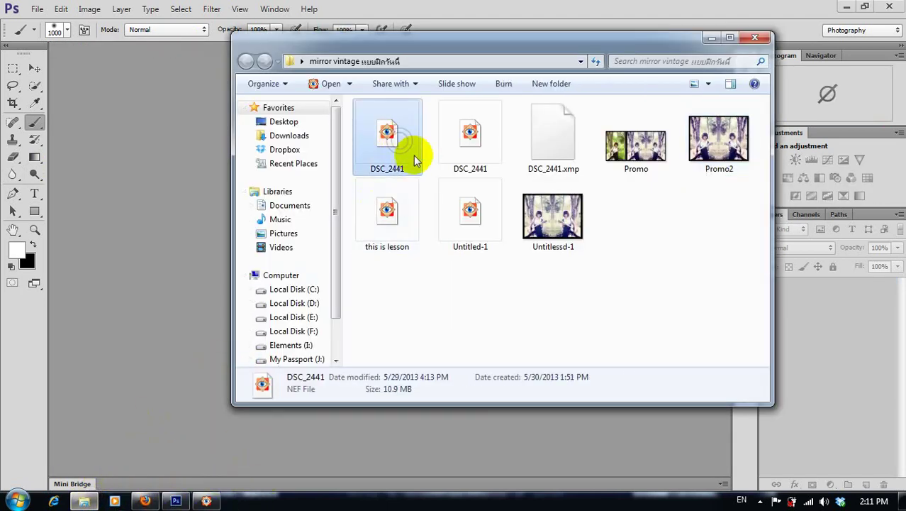
double_click(417, 160)
right_click(455, 170)
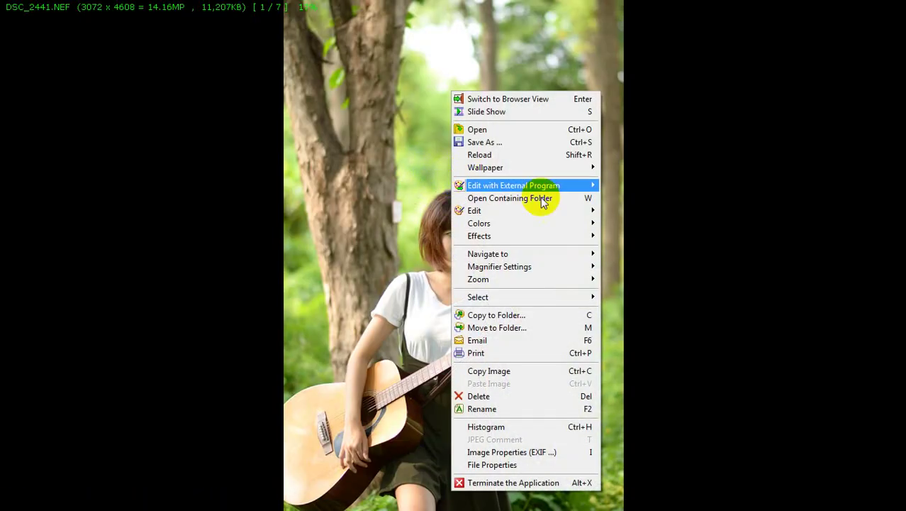
mouse_move(513, 185)
left_click(628, 186)
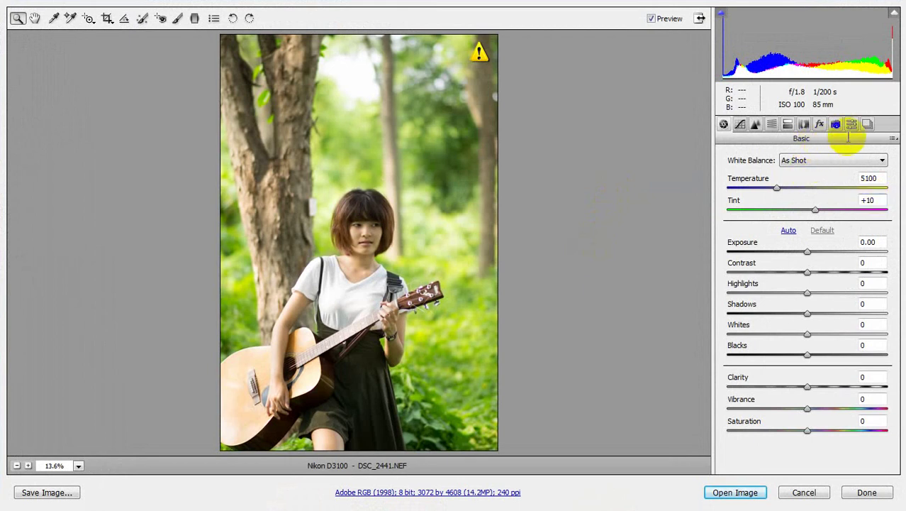
- Try Camera Standard, revert to Adobe Standard, open DSC_2441 and add a Selective Color layer
left_click(836, 124)
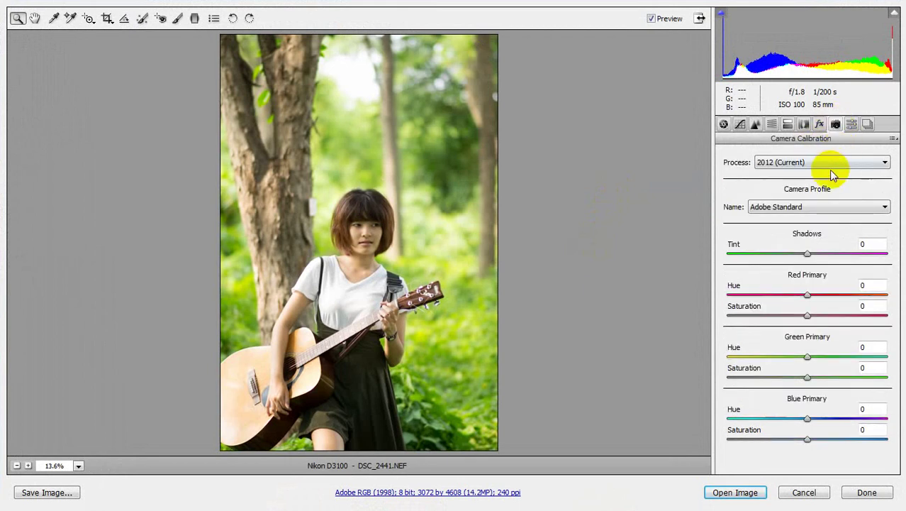
left_click(816, 207)
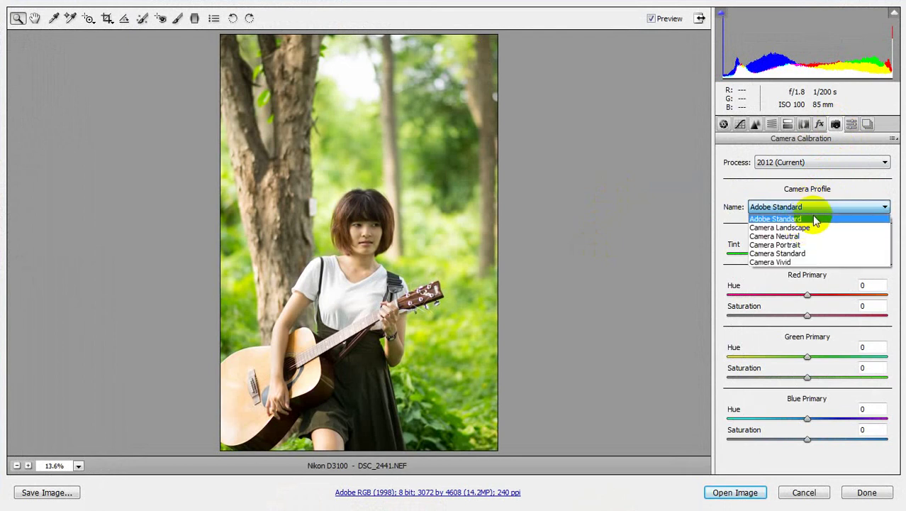
left_click(813, 220)
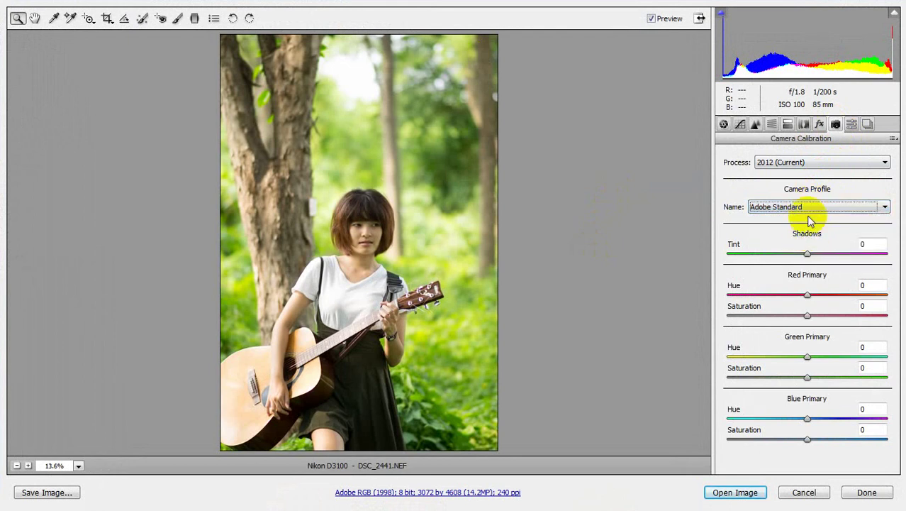
left_click(816, 206)
left_click(805, 253)
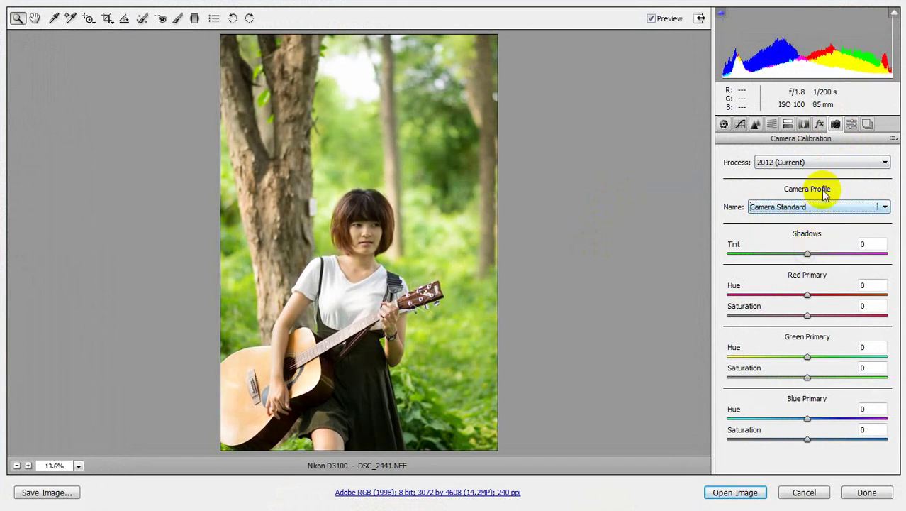
left_click(815, 206)
left_click(808, 216)
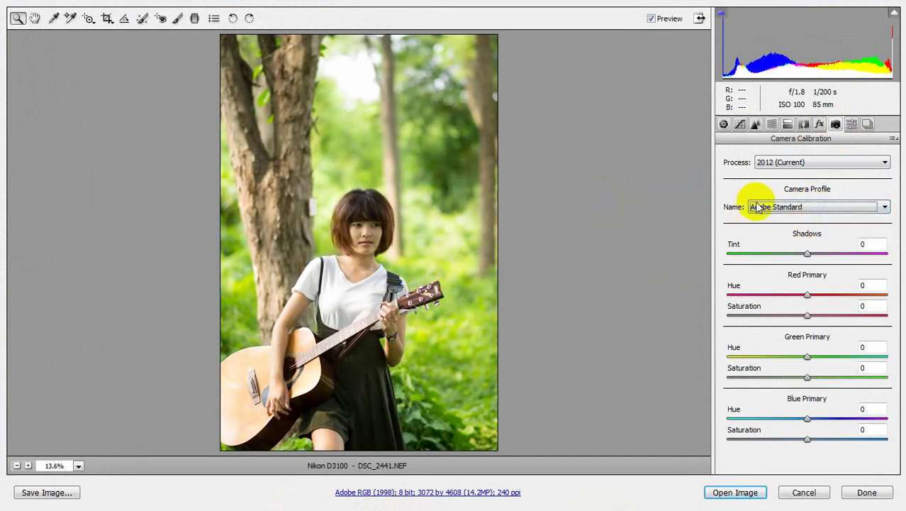
left_click(738, 491)
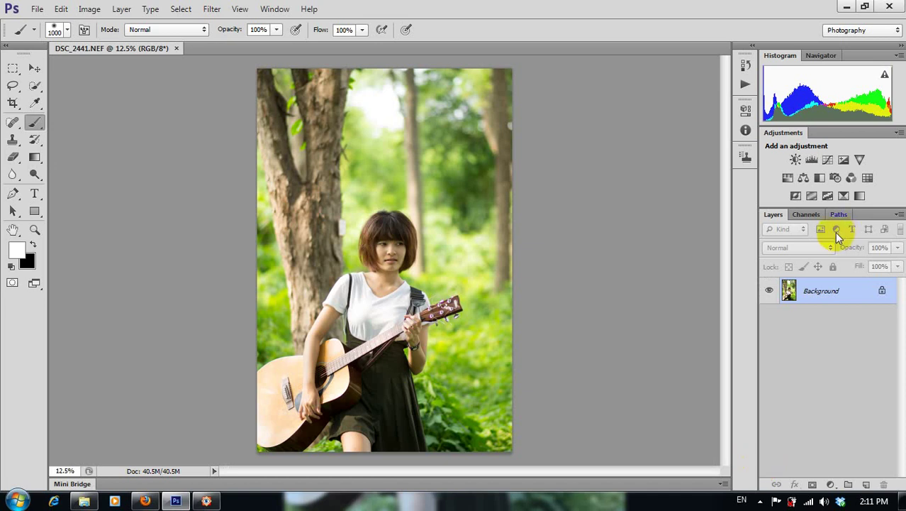
left_click(857, 196)
- Choose Reds in Selective Color and set Cyan -100, Magenta +36, Yellow +100, Black +100
left_click(667, 159)
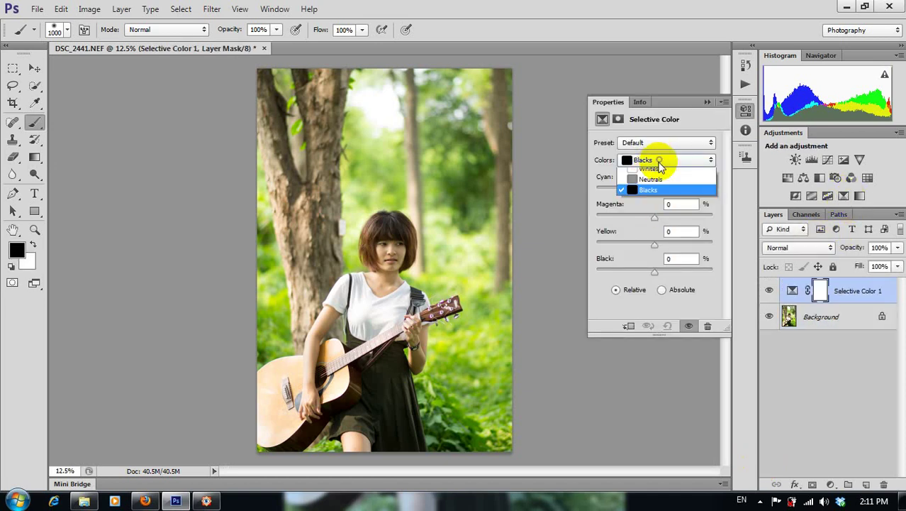
left_click(660, 175)
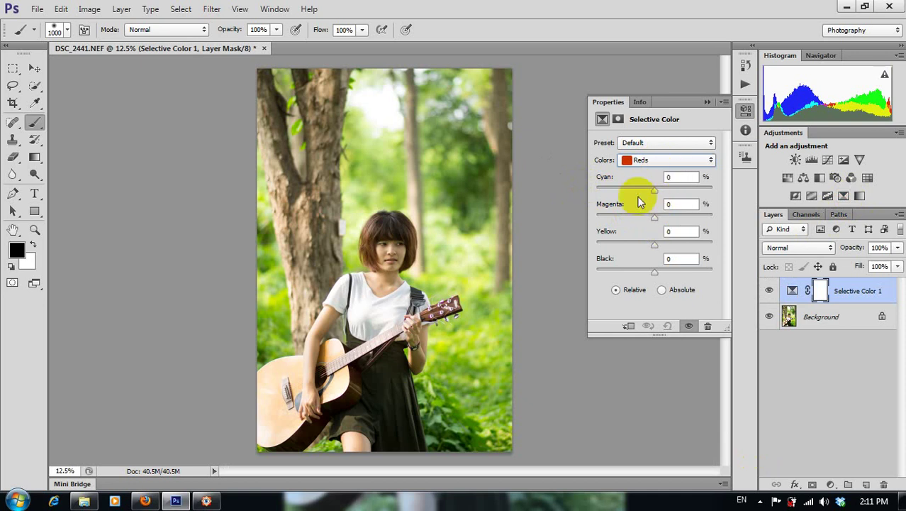
left_click_drag(653, 190, 574, 204)
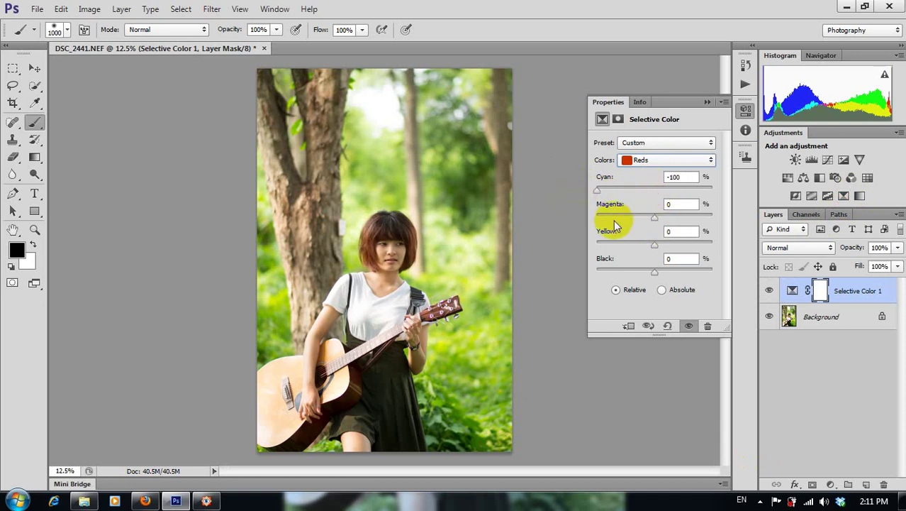
left_click_drag(598, 190, 569, 205)
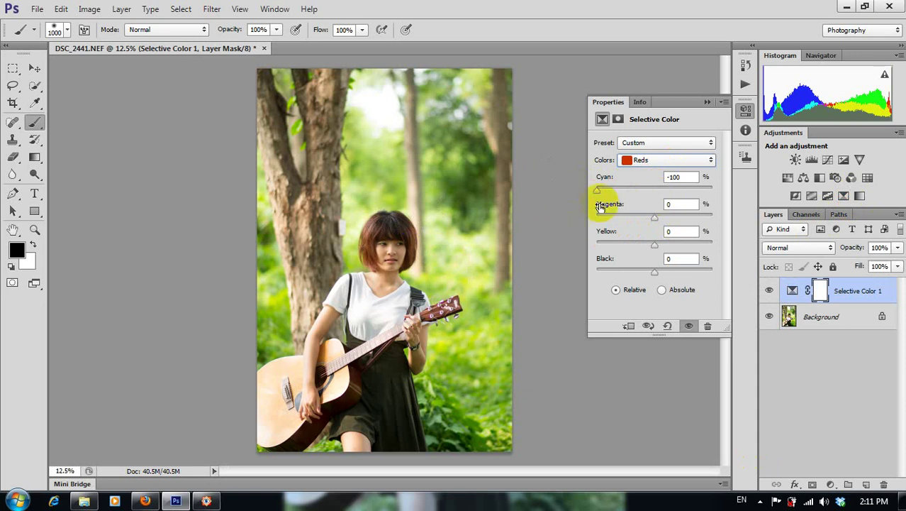
left_click_drag(656, 222, 677, 220)
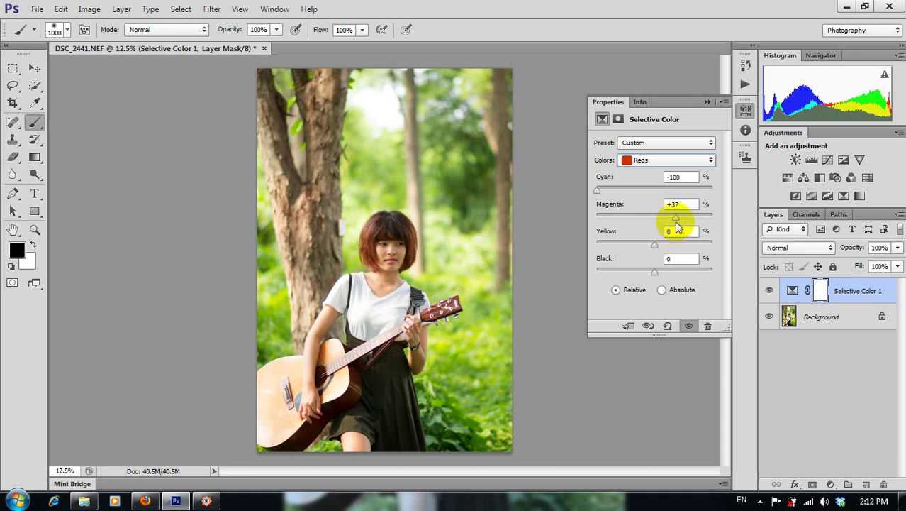
mouse_move(675, 217)
left_mouse_down()
mouse_move(701, 218)
mouse_move(675, 219)
left_mouse_up()
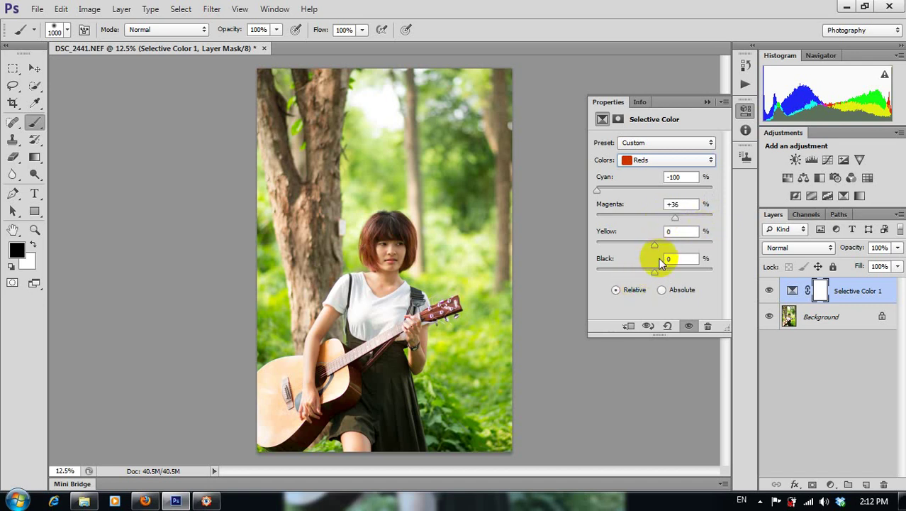
mouse_move(656, 250)
left_mouse_down()
mouse_move(693, 246)
mouse_move(725, 278)
left_mouse_up()
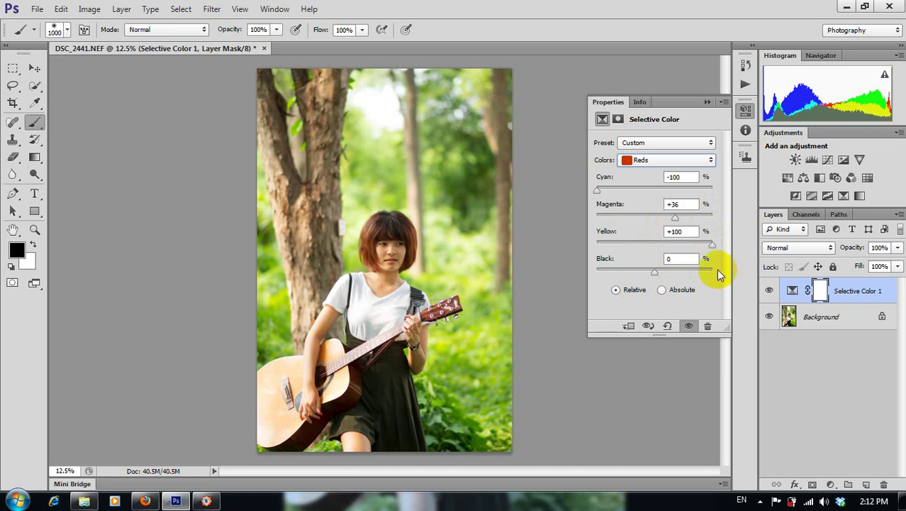
left_click_drag(656, 272, 722, 282)
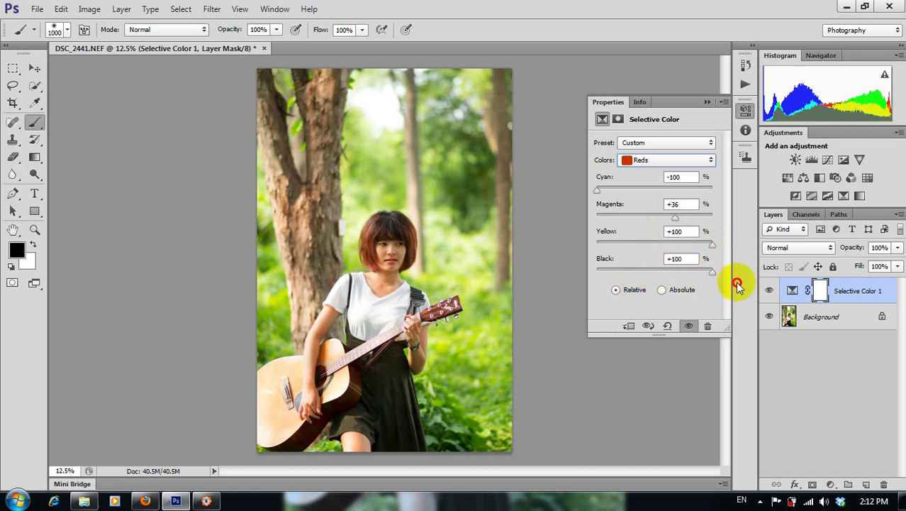
left_click(635, 160)
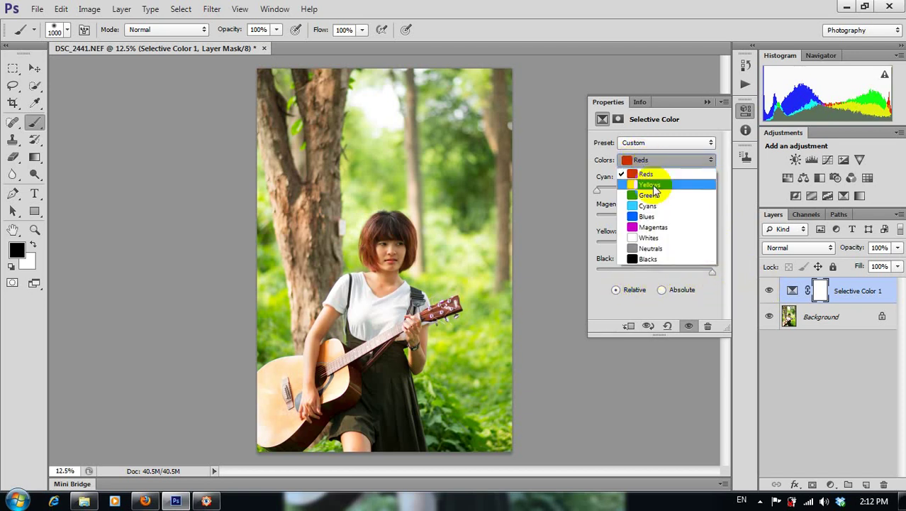
- Switch to Yellows and drag Cyan and Yellow down to -100, fading the foliage
left_click(656, 186)
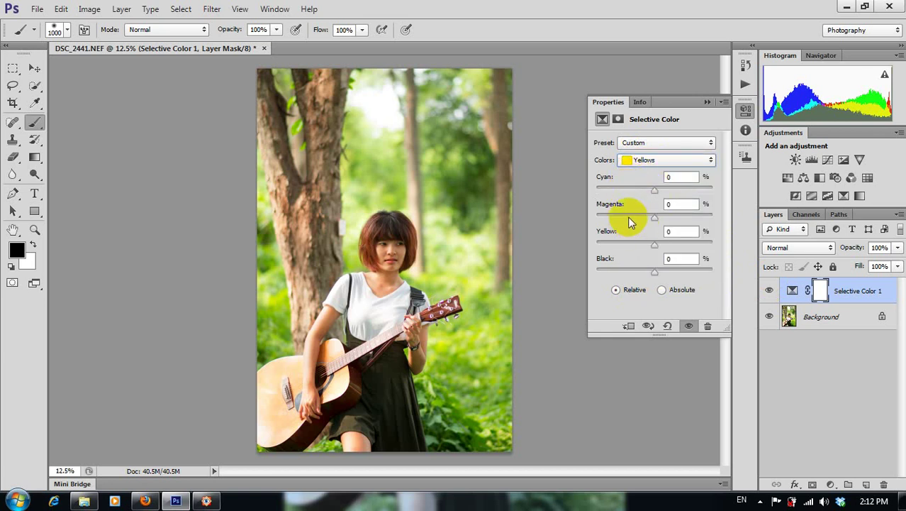
left_click_drag(658, 189, 558, 194)
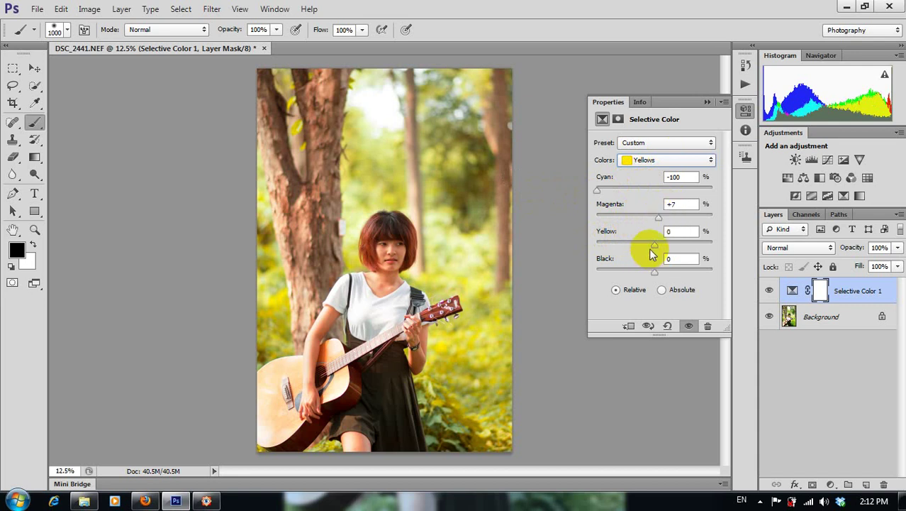
left_click_drag(656, 247, 553, 246)
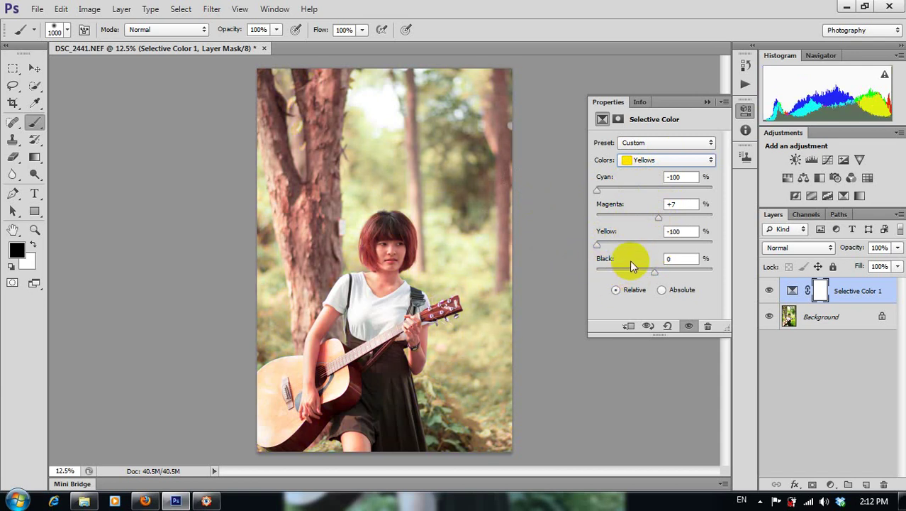
left_click(675, 160)
- Switch to Greens and set Cyan -100 with Magenta, Yellow and Black at +100
left_click(674, 196)
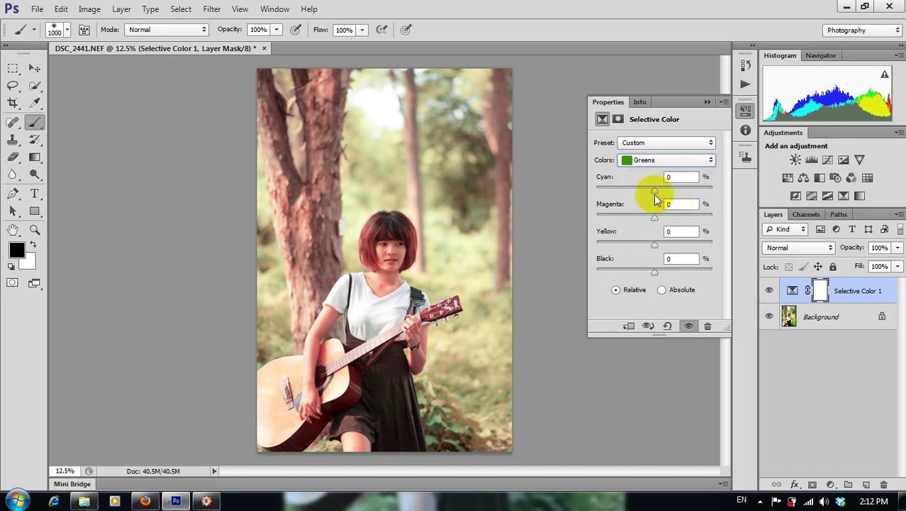
left_click_drag(655, 190, 570, 196)
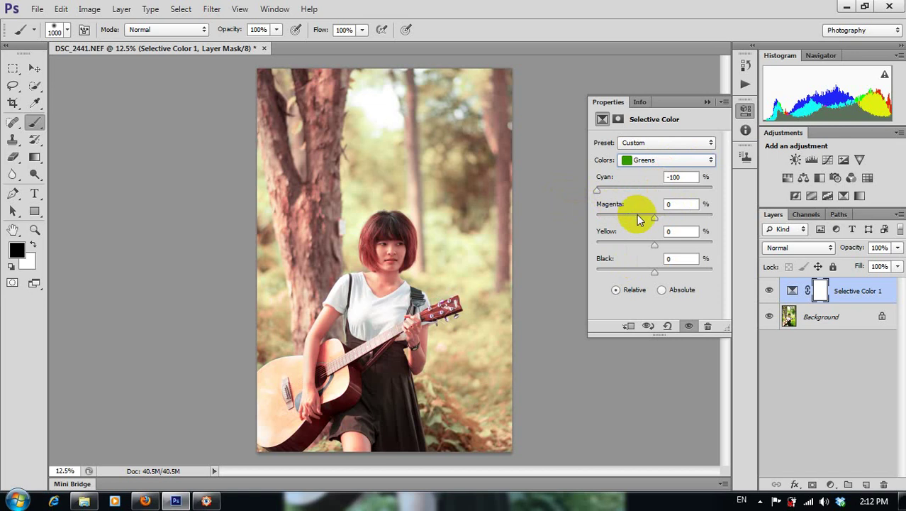
left_click_drag(655, 218, 654, 219)
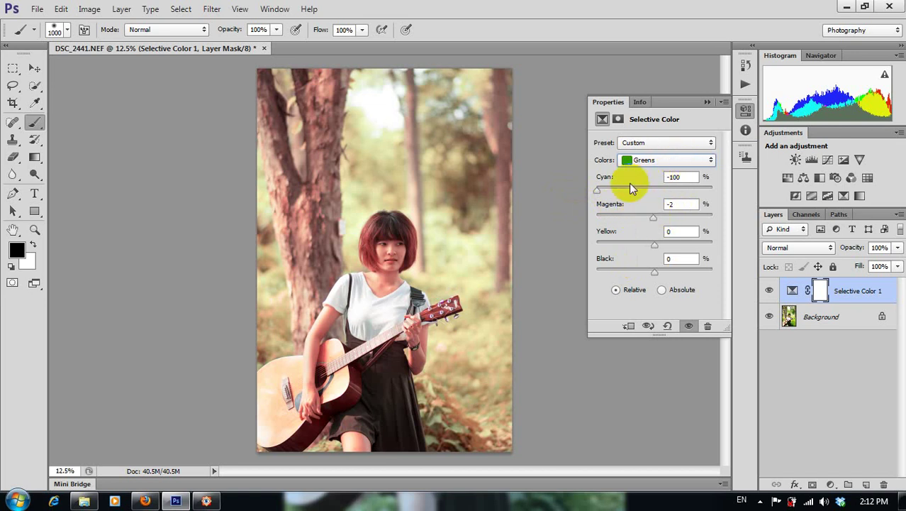
left_click_drag(653, 218, 730, 221)
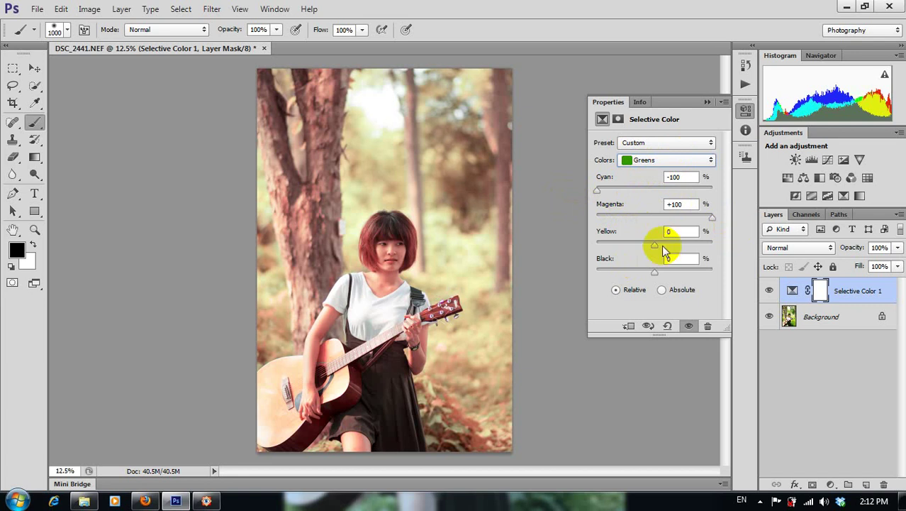
left_click_drag(659, 244, 708, 239)
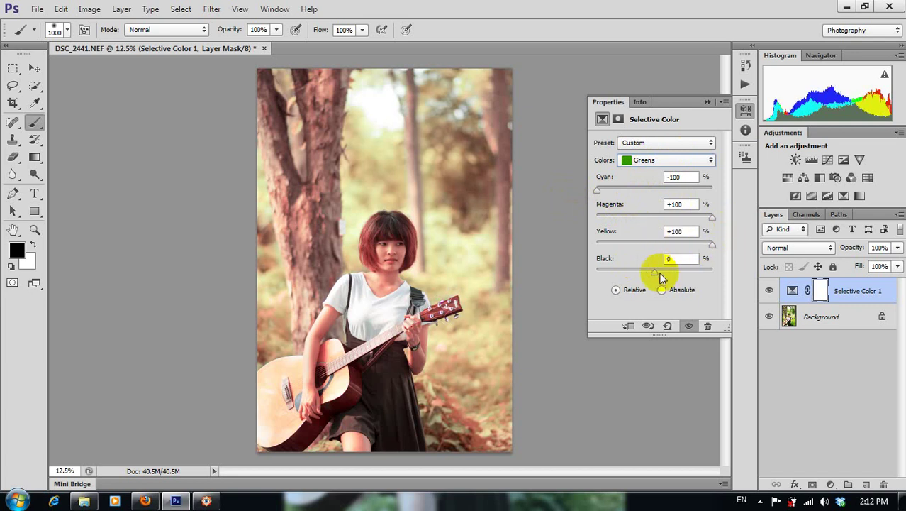
left_click_drag(654, 272, 765, 283)
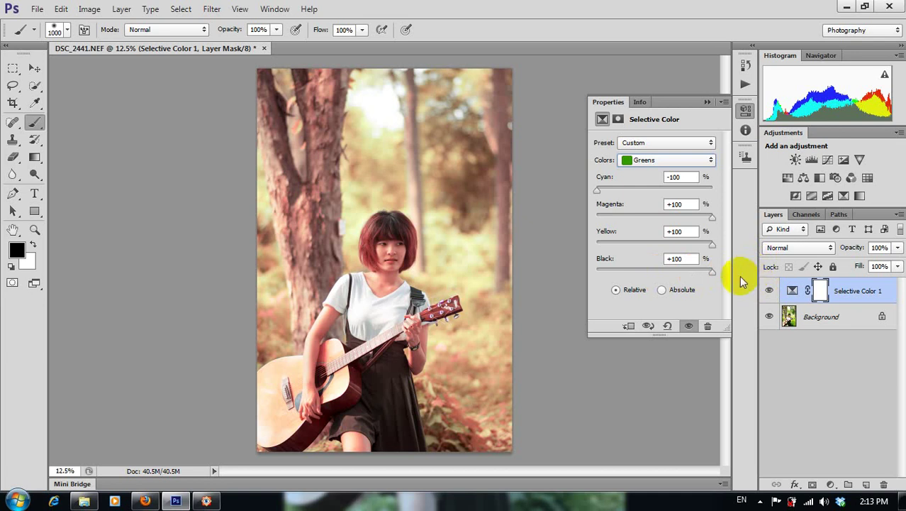
left_click(692, 161)
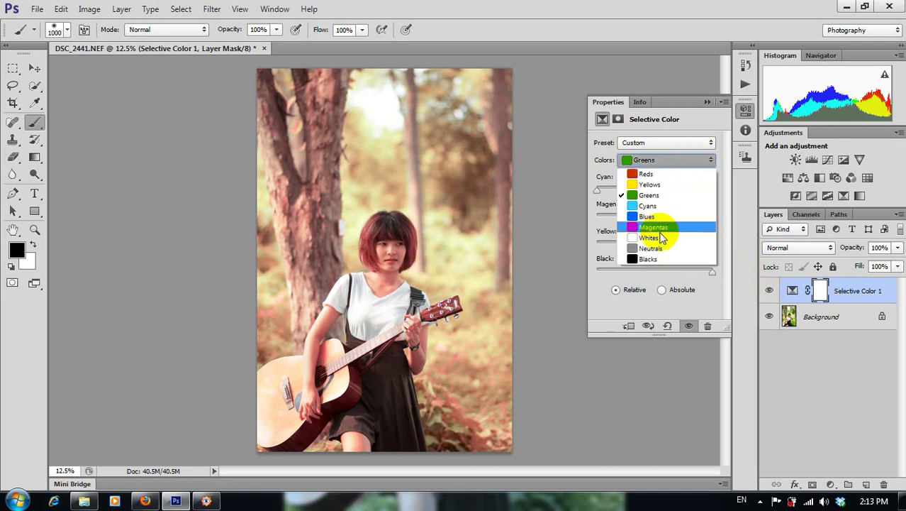
- Tint the Whites with Cyan +25, Magenta +2, Yellow +11, then select Neutrals
left_click(664, 238)
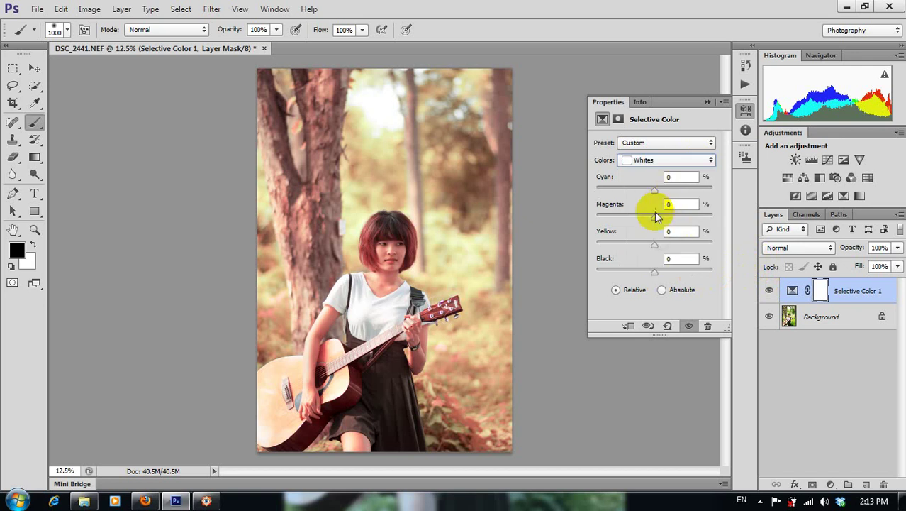
mouse_move(655, 190)
left_mouse_down()
mouse_move(669, 191)
mouse_move(657, 222)
left_mouse_up()
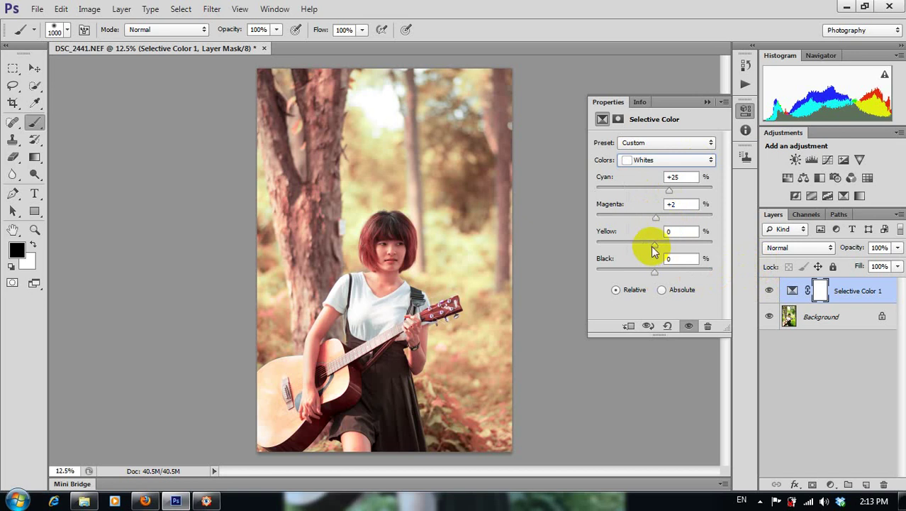
left_click_drag(655, 250, 660, 248)
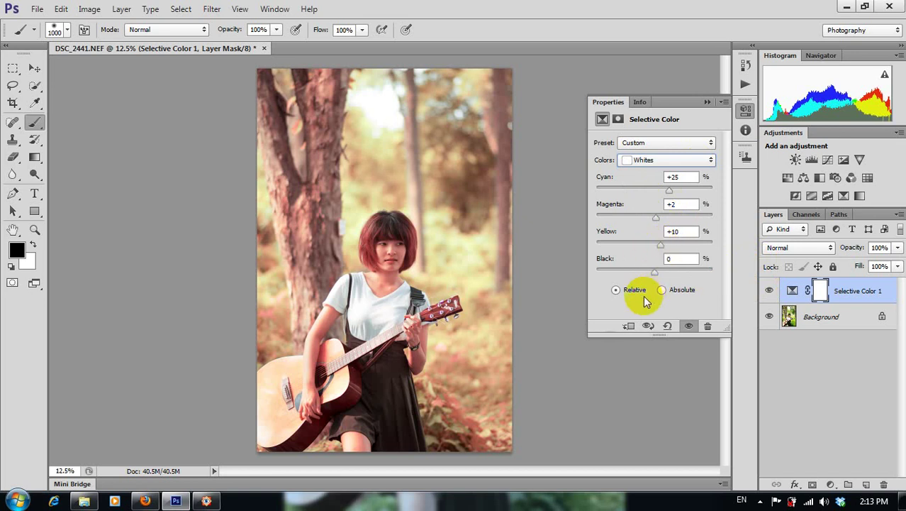
left_click_drag(660, 250, 662, 248)
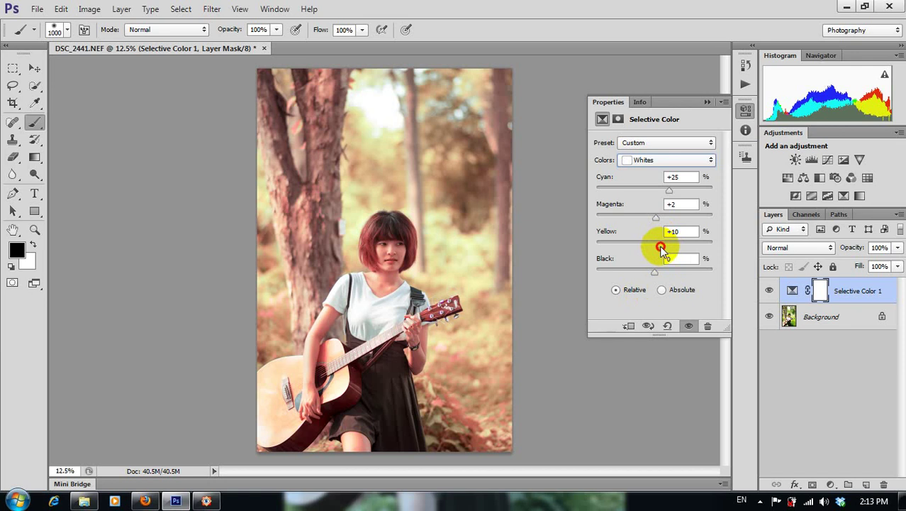
left_click(673, 161)
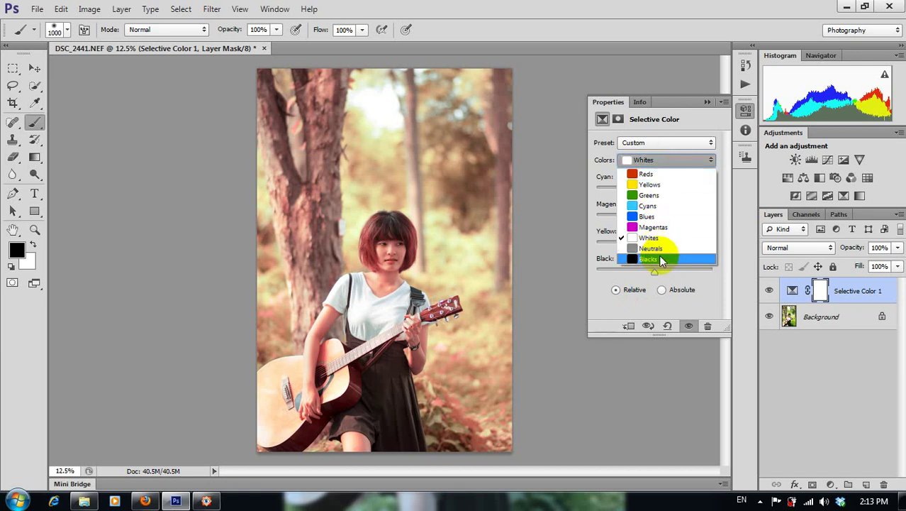
left_click(661, 248)
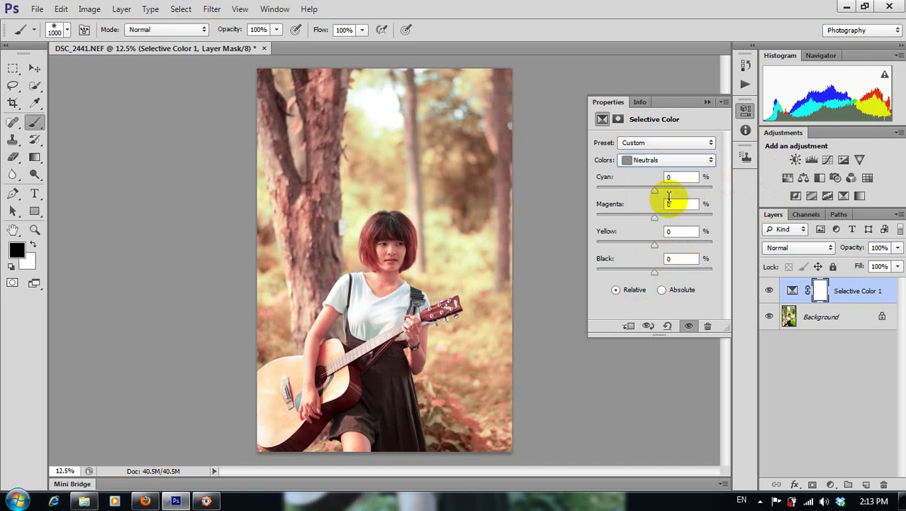
- Set the Neutrals to Cyan +13, Magenta +13 and Yellow -18
left_click(674, 160)
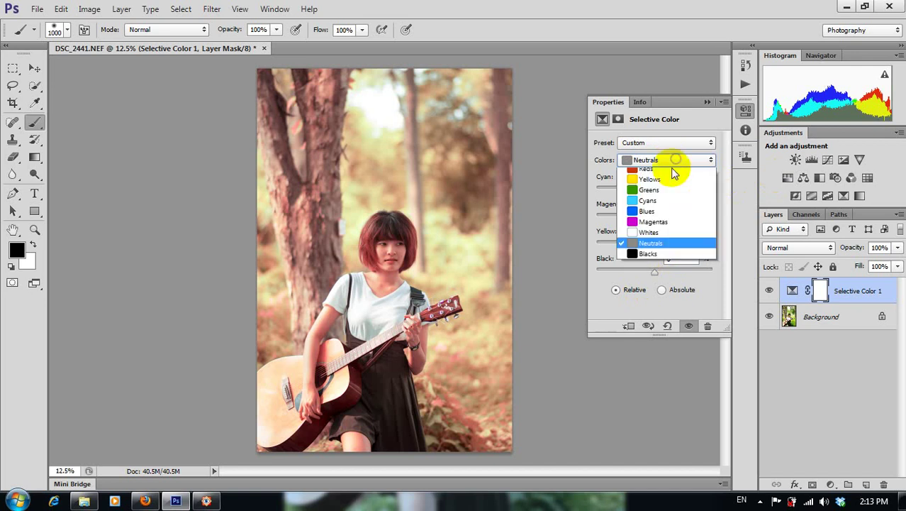
left_click(652, 248)
left_click_drag(660, 192, 662, 194)
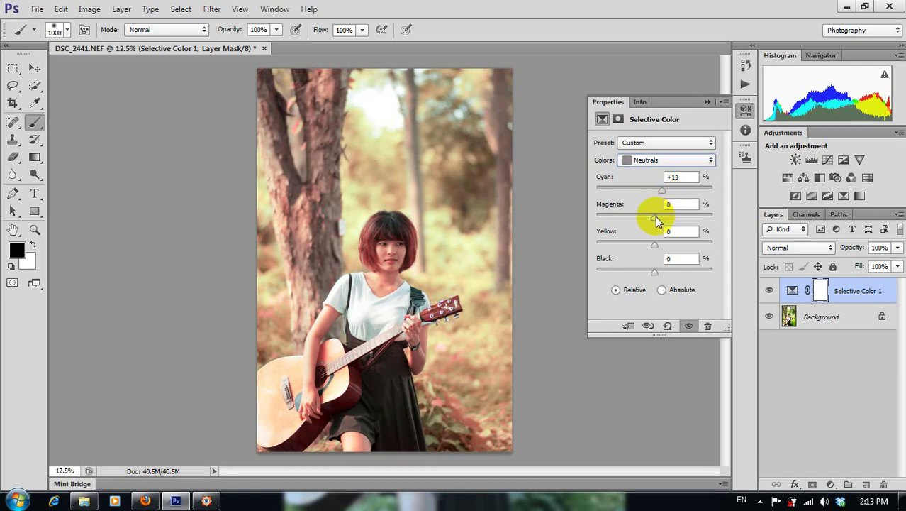
mouse_move(656, 223)
left_mouse_down()
mouse_move(580, 229)
mouse_move(709, 239)
mouse_move(653, 243)
left_mouse_up()
left_click_drag(652, 242, 662, 245)
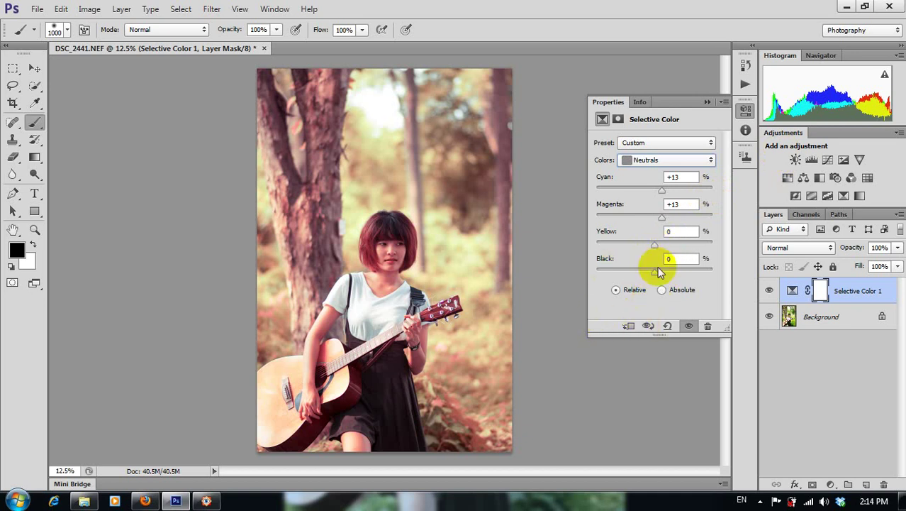
left_click(654, 246)
left_click_drag(654, 246, 644, 247)
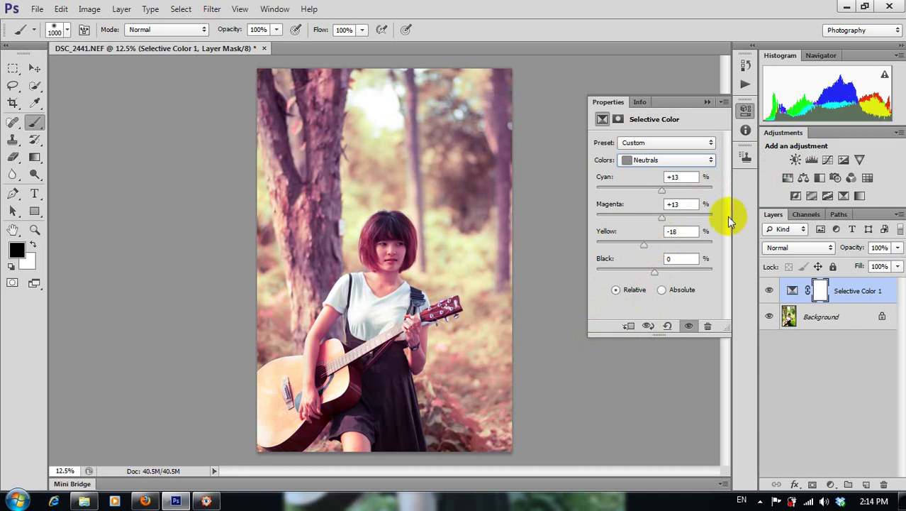
left_click(702, 160)
left_click(703, 160)
left_click(661, 220)
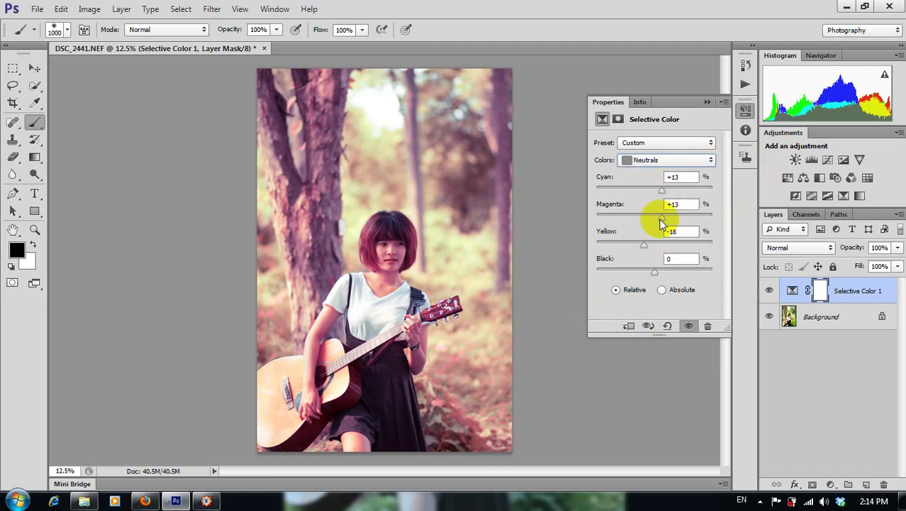
left_click(679, 161)
- Set the Blacks to Yellow -6 and Black +3, then collapse the Properties panel
left_click(651, 259)
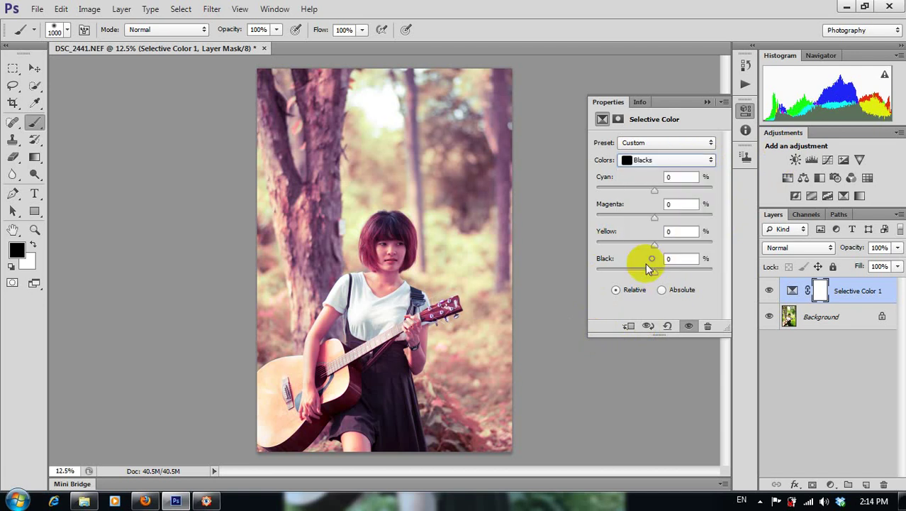
left_click_drag(654, 244, 656, 275)
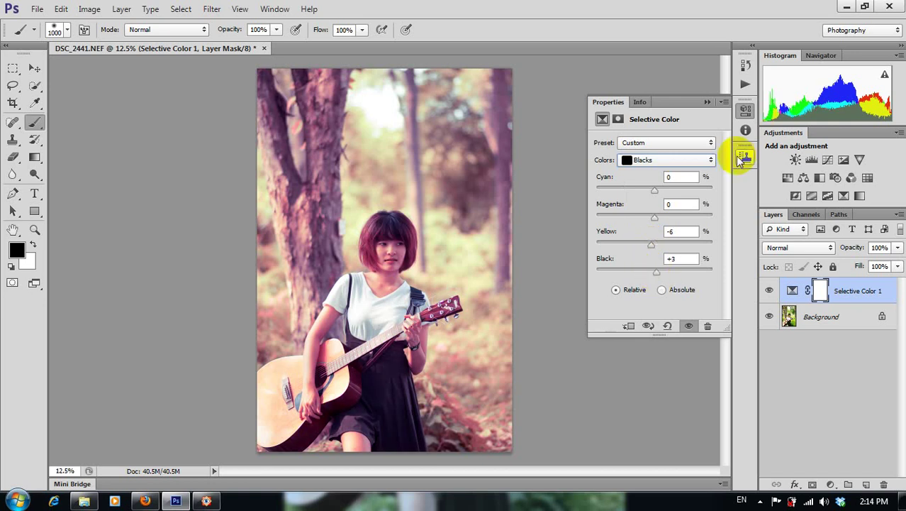
left_click(707, 102)
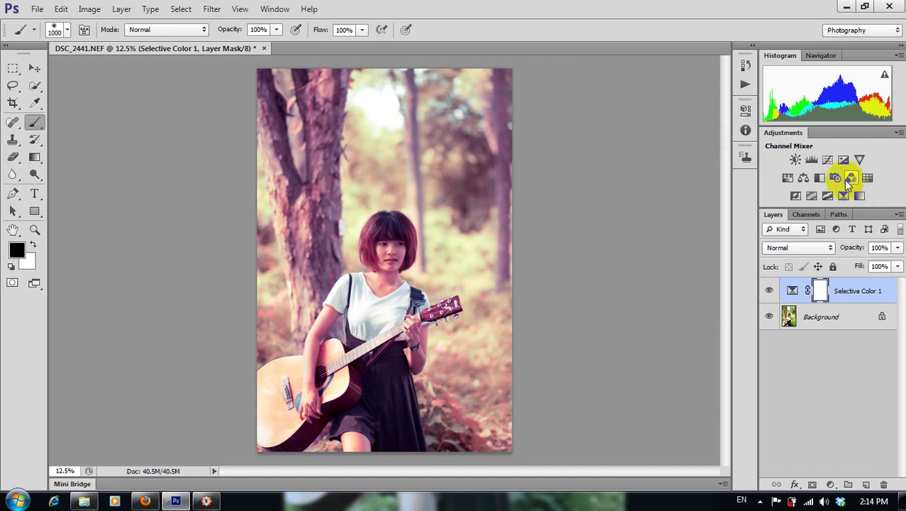
- Add a Color Balance layer with Midtones at -31, +11 and +29
left_click(803, 178)
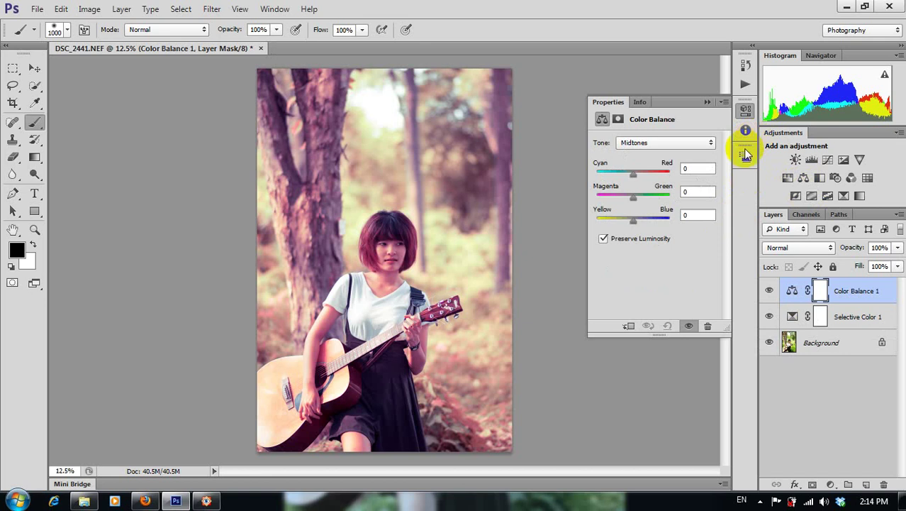
left_click_drag(631, 174, 623, 180)
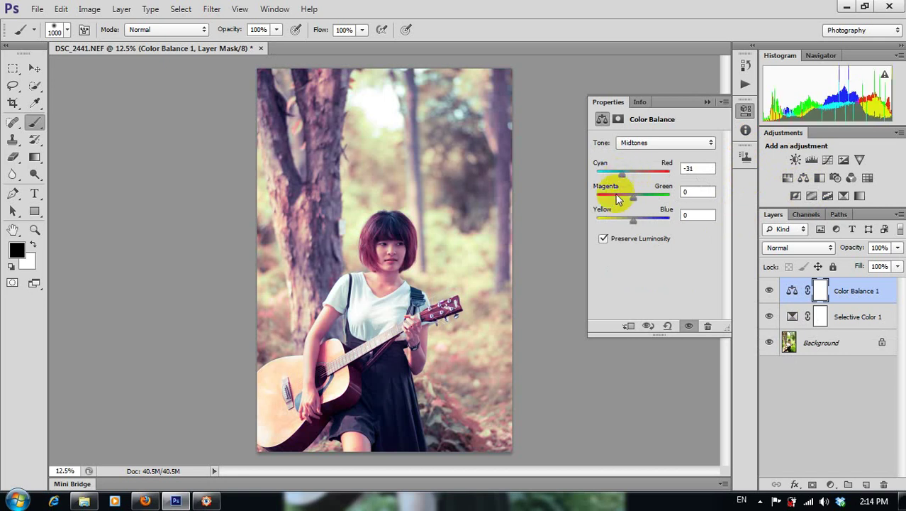
left_click(766, 290)
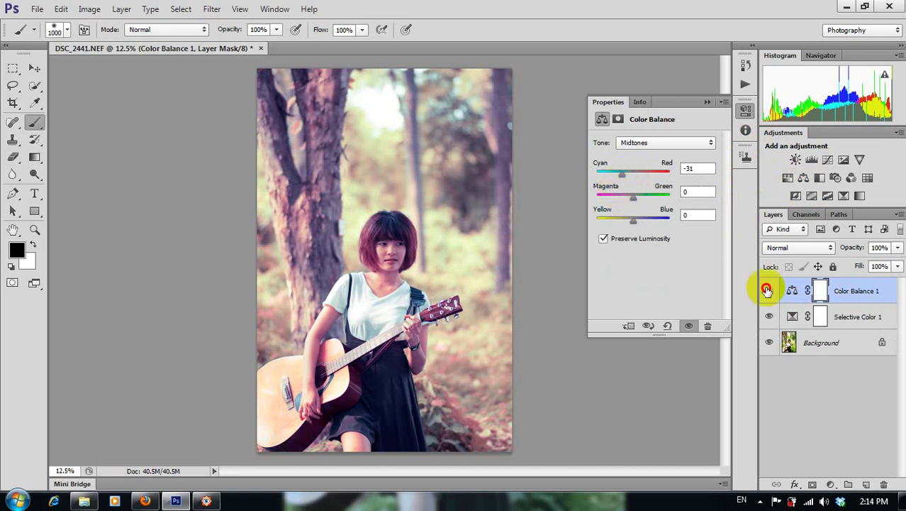
left_click(768, 291)
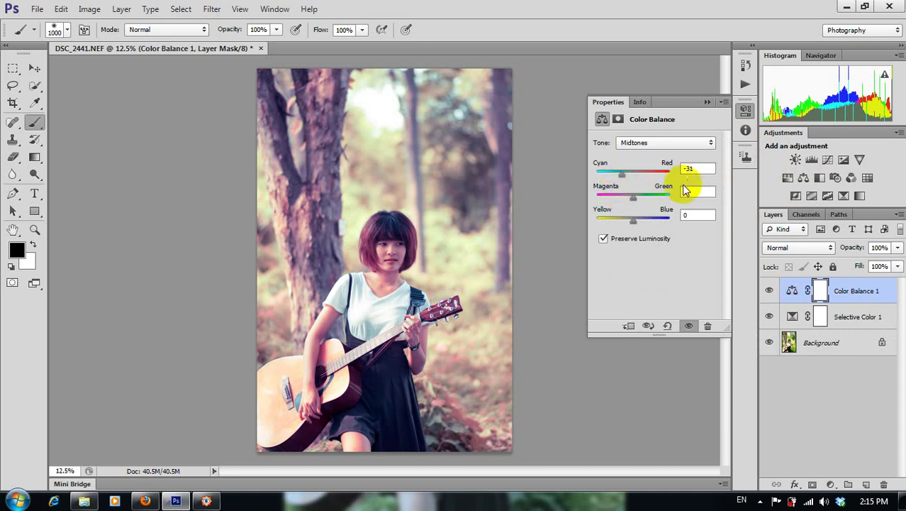
left_click_drag(637, 199, 636, 203)
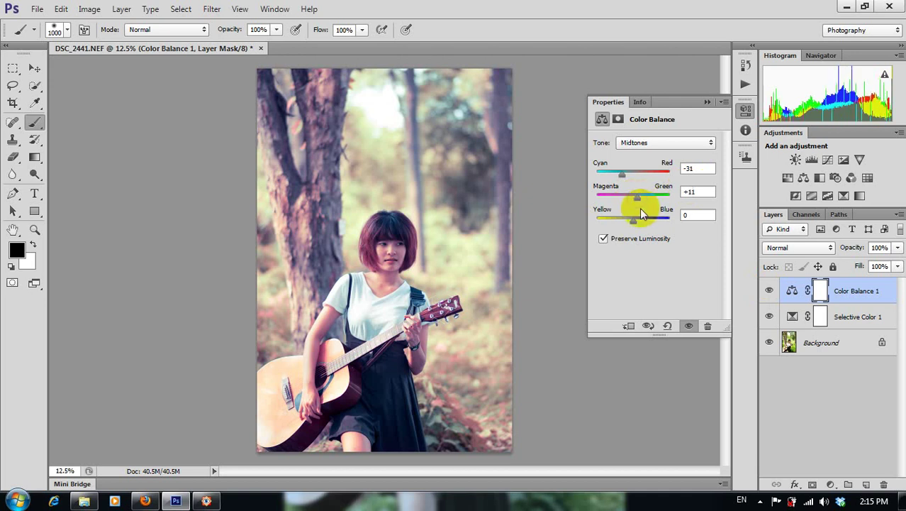
left_click_drag(634, 225, 645, 225)
left_click(677, 99)
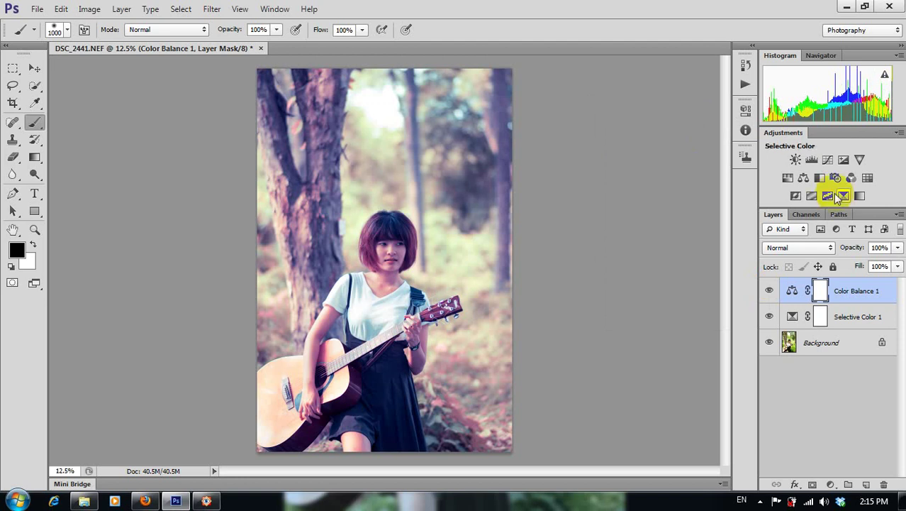
- Reset colours to default black and white and add a reversed Gradient Map layer
left_click(32, 246)
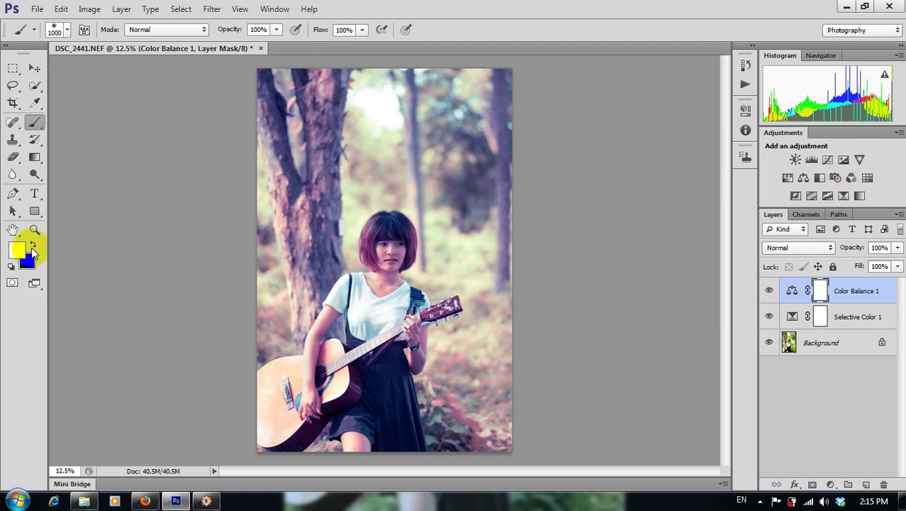
key("d")
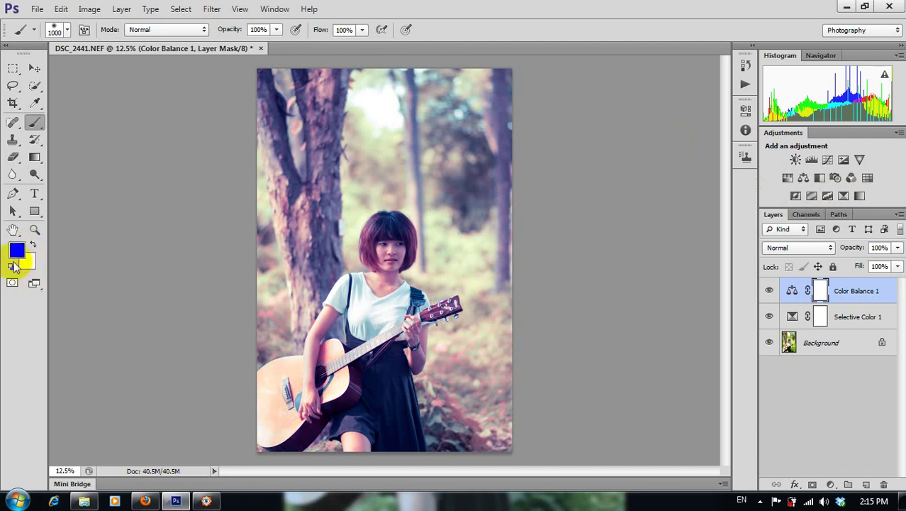
left_click(859, 196)
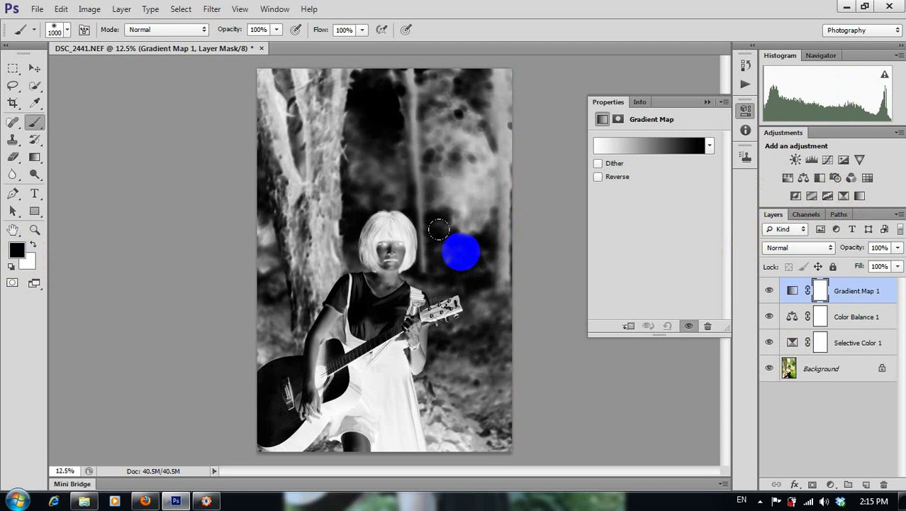
left_click(598, 178)
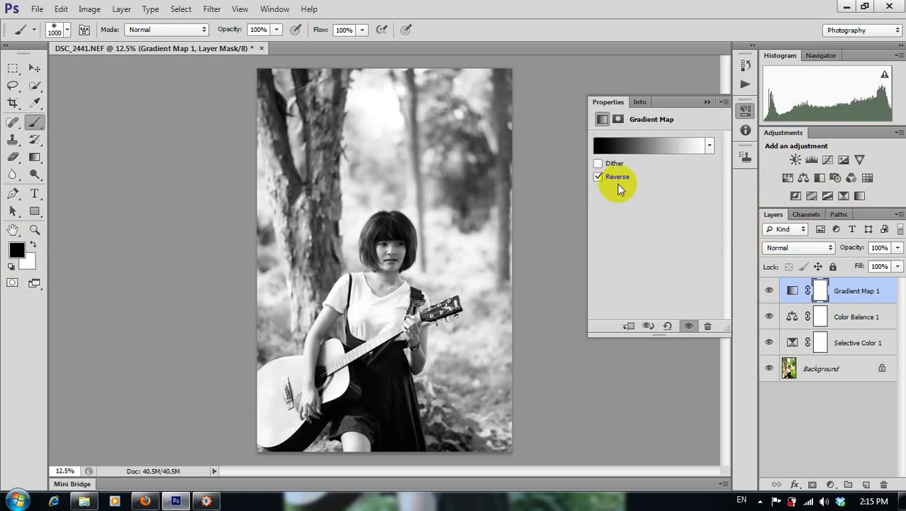
left_click(599, 178)
left_click(598, 177)
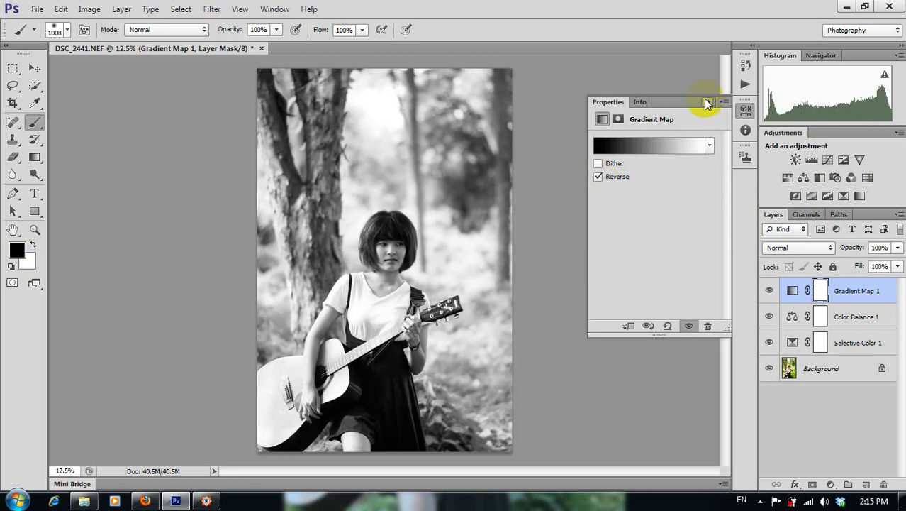
- Set the Gradient Map layer's blend mode to Soft Light
left_click(707, 104)
left_click(794, 247)
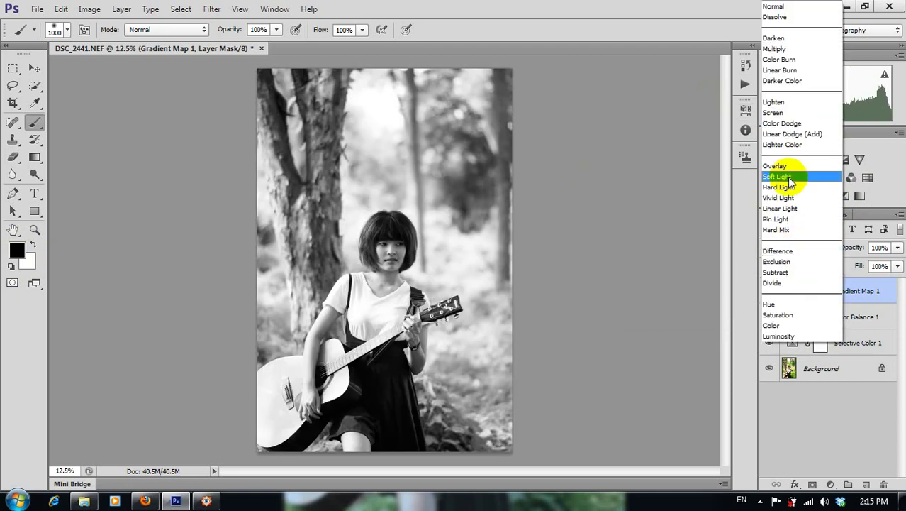
left_click(791, 178)
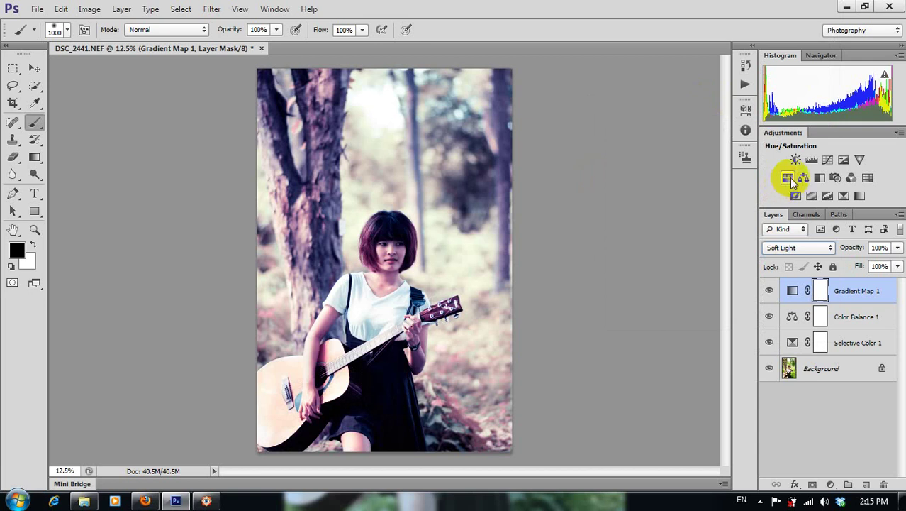
mouse_move(398, 231)
left_mouse_down()
mouse_move(542, 243)
mouse_move(465, 288)
mouse_move(462, 306)
mouse_move(444, 275)
left_mouse_up()
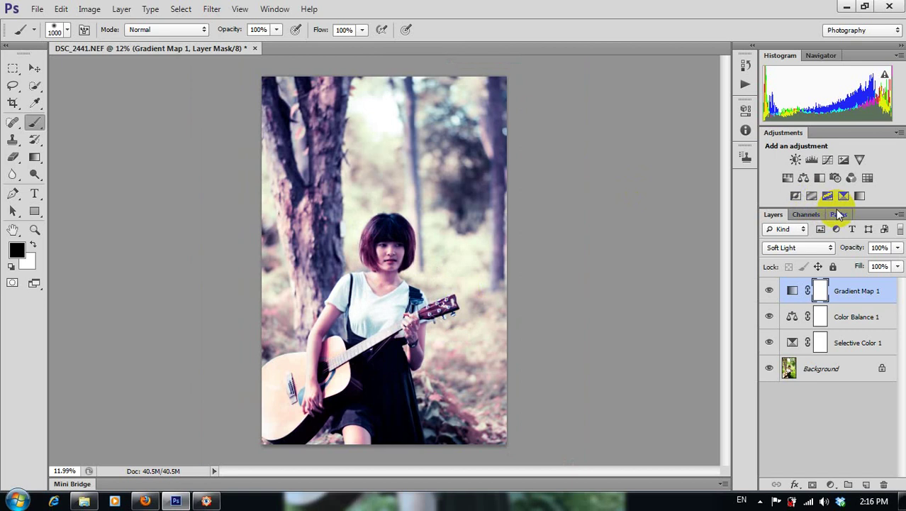
- Add a new Layer 1 filled with near-black #030303
left_click(866, 485)
key("x")
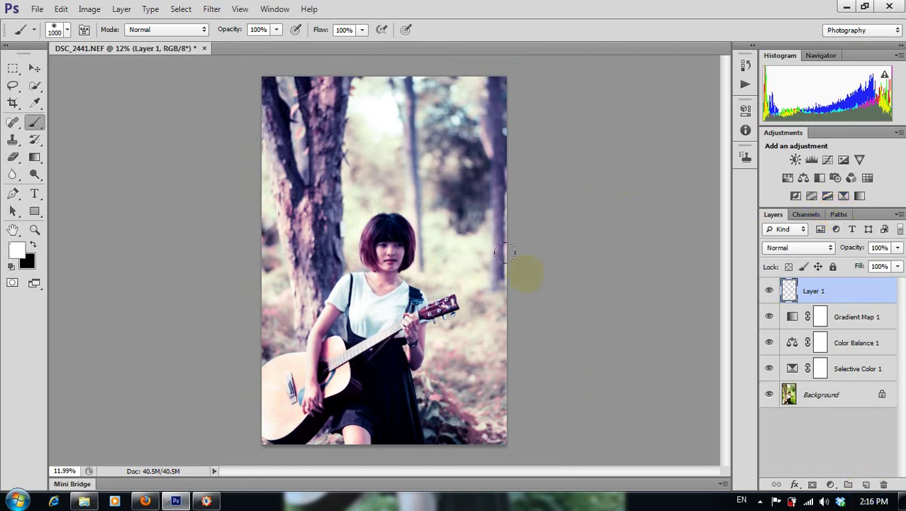
left_click(15, 250)
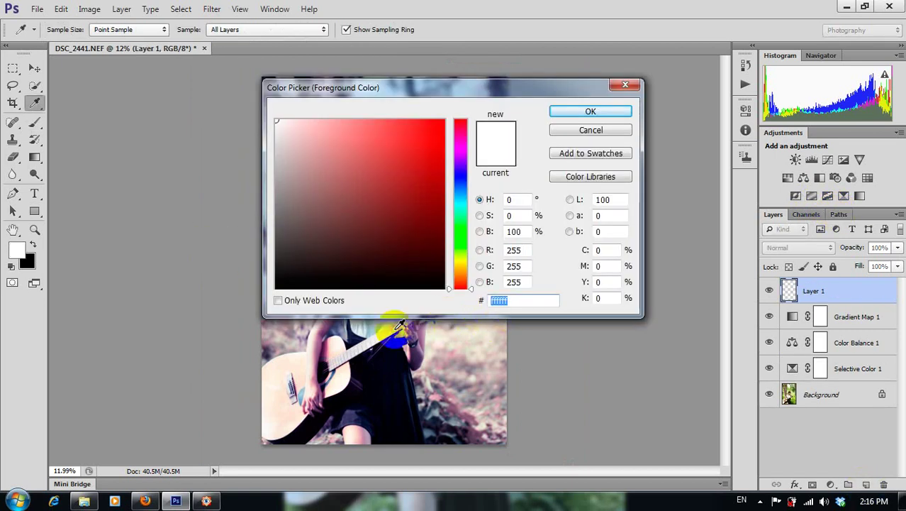
type("03")
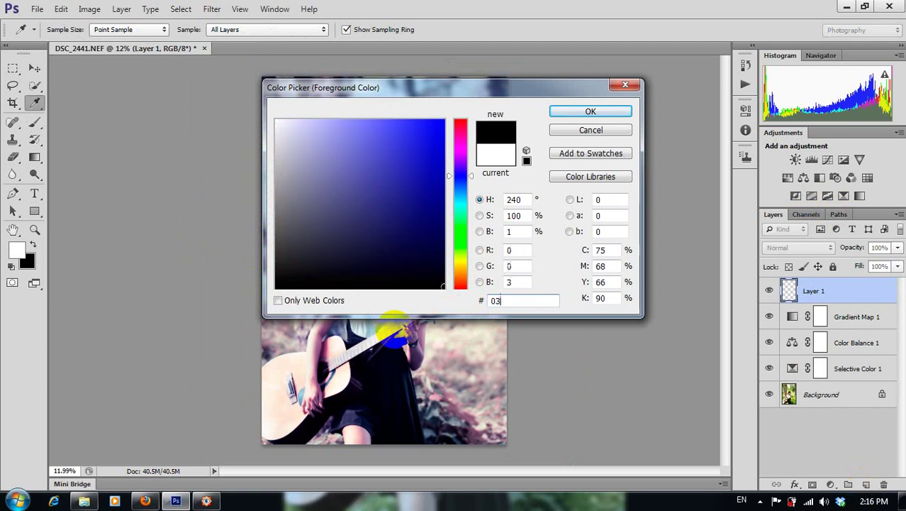
type("0303")
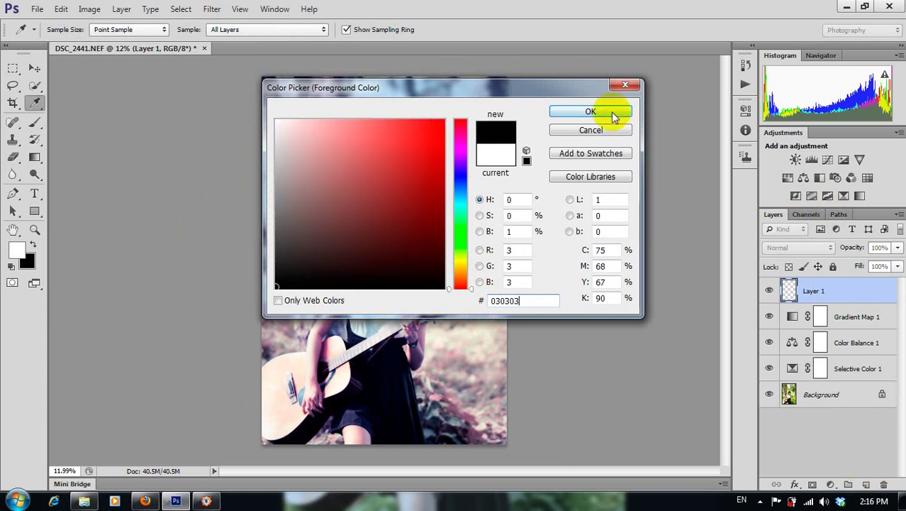
left_click(611, 113)
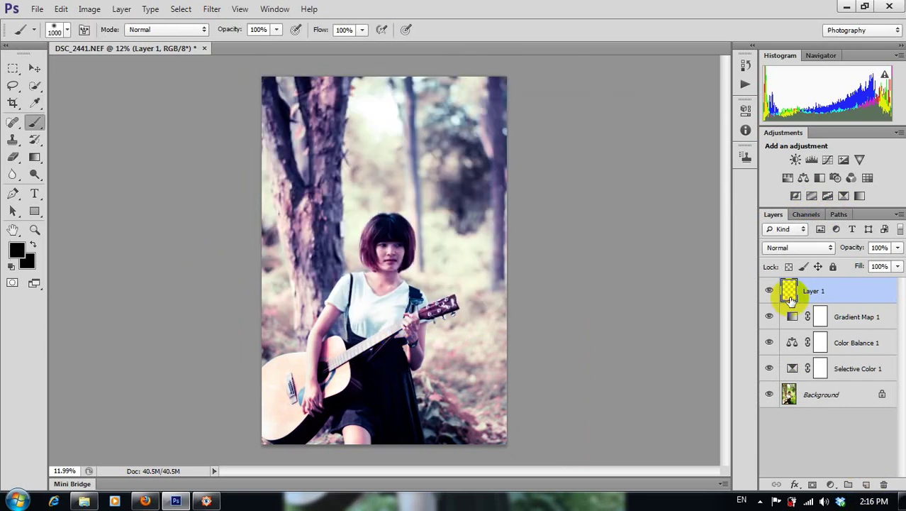
key("alt+BackSpace")
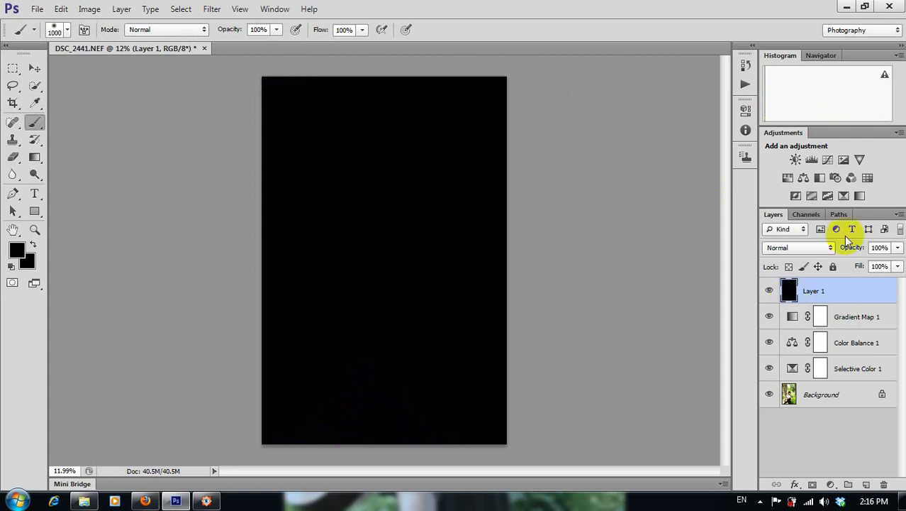
- Blend Layer 1 in Soft Light at 81% opacity and stamp a merged copy of visible layers
left_click(826, 248)
left_click(809, 178)
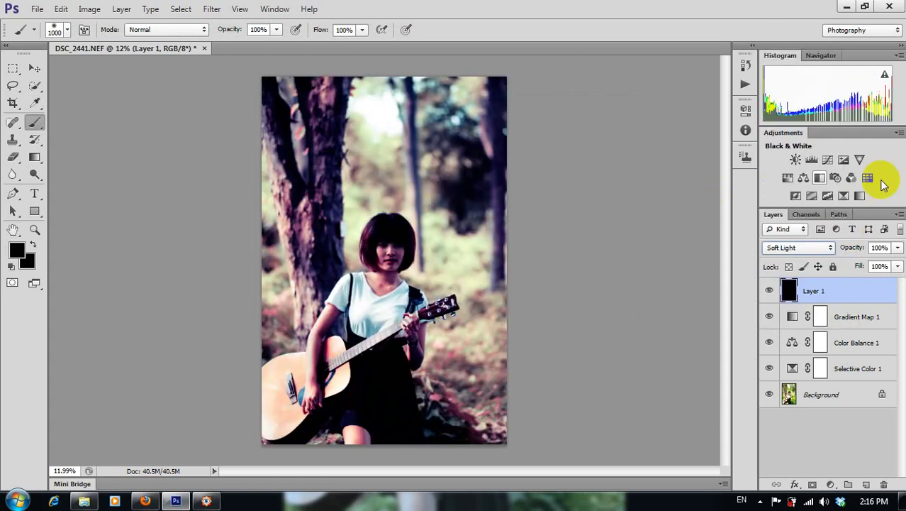
left_click(897, 248)
left_click_drag(894, 270, 852, 268)
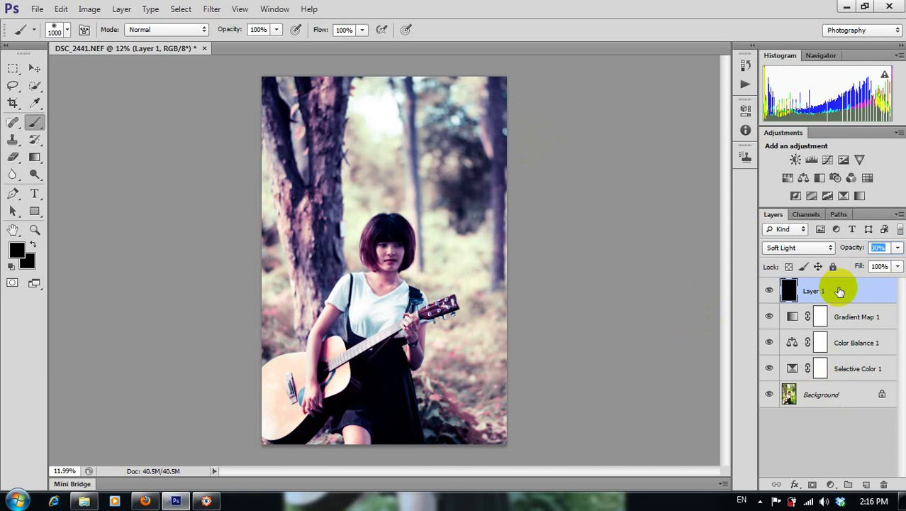
key("ctrl+shift+alt+e")
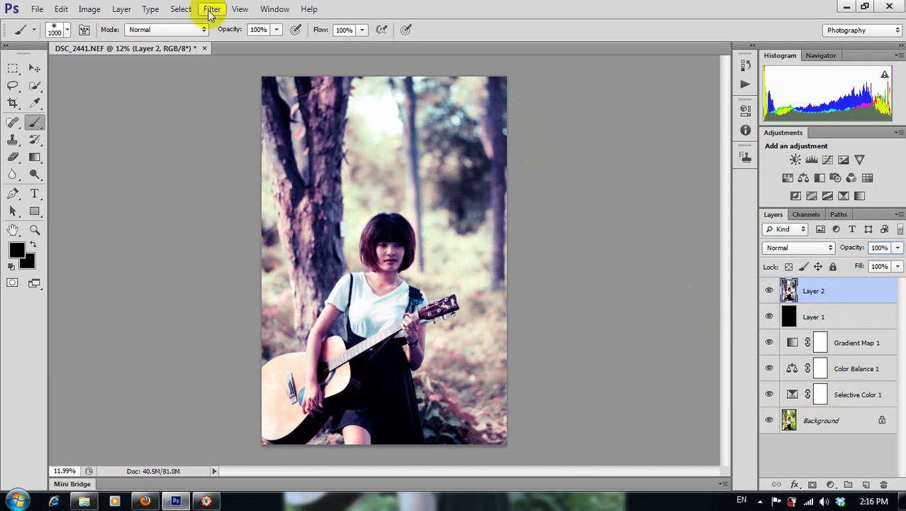
- Render a lens flare near the guitar's head with lowered brightness
left_click(211, 10)
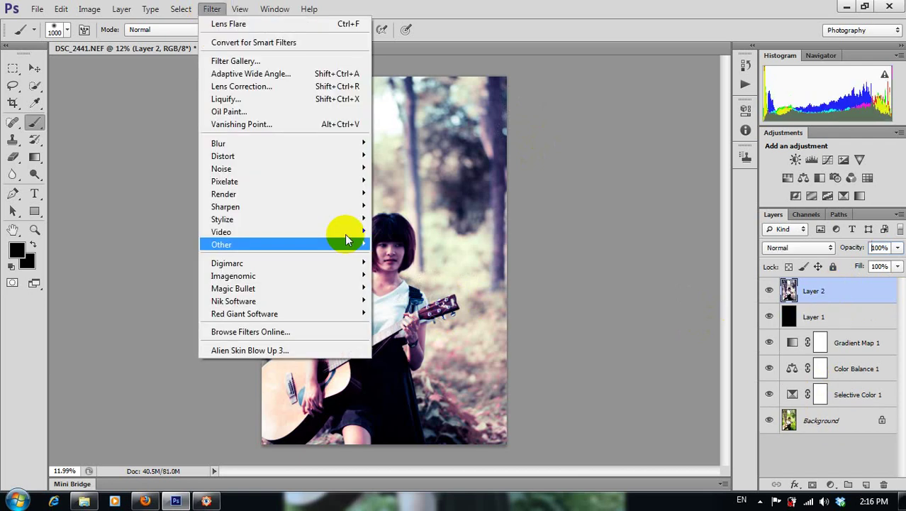
mouse_move(284, 194)
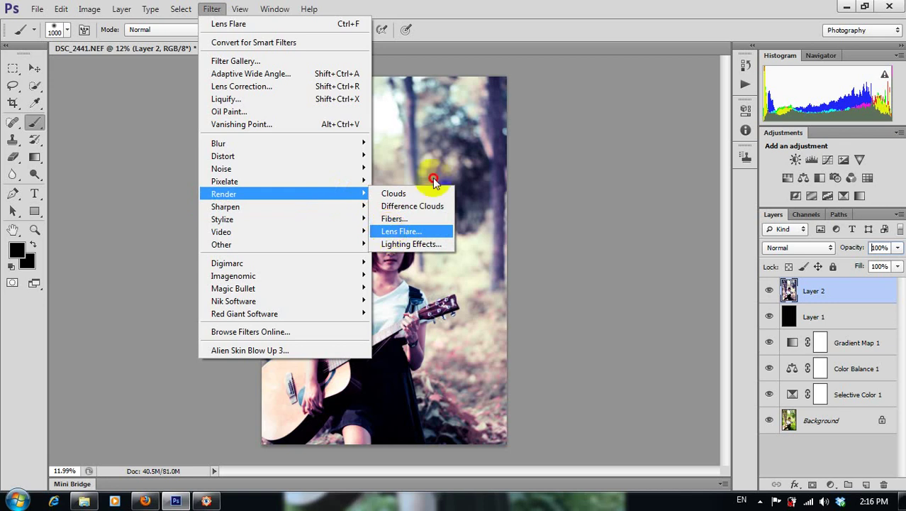
left_click(389, 232)
left_click_drag(434, 182, 424, 190)
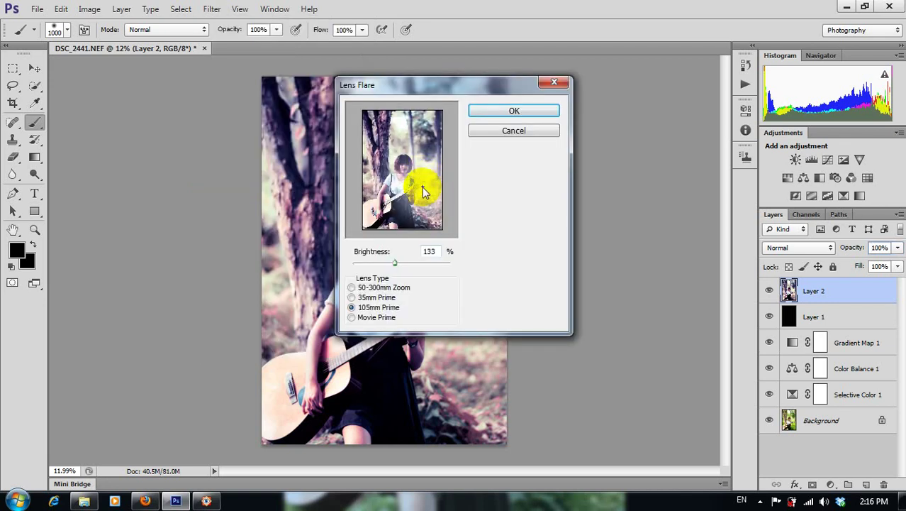
left_click_drag(395, 263, 390, 266)
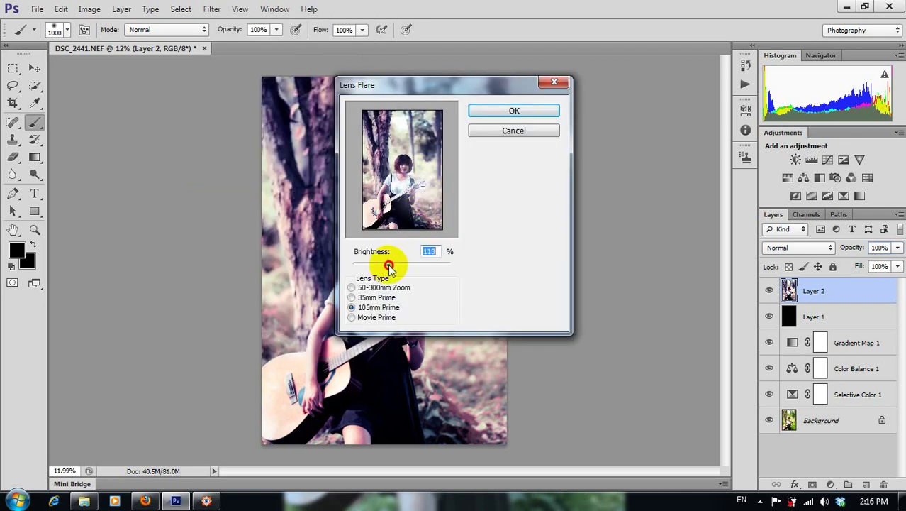
left_click(547, 113)
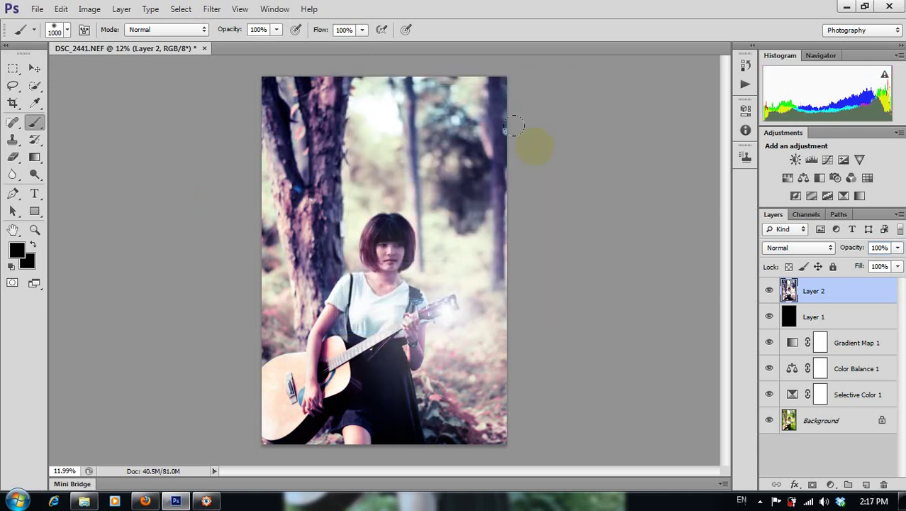
- Fade the flare layer to 17% opacity and toggle its visibility to compare
left_click_drag(899, 248, 843, 280)
left_click(770, 292)
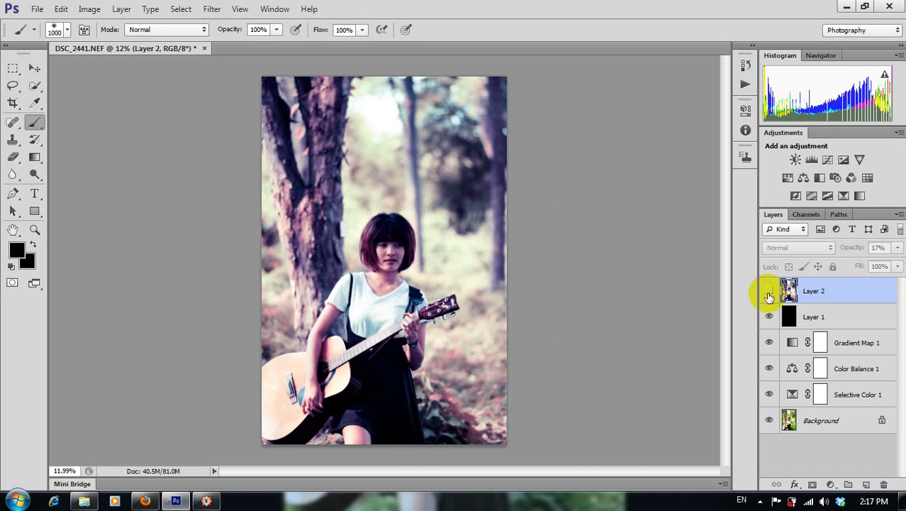
left_click(770, 294)
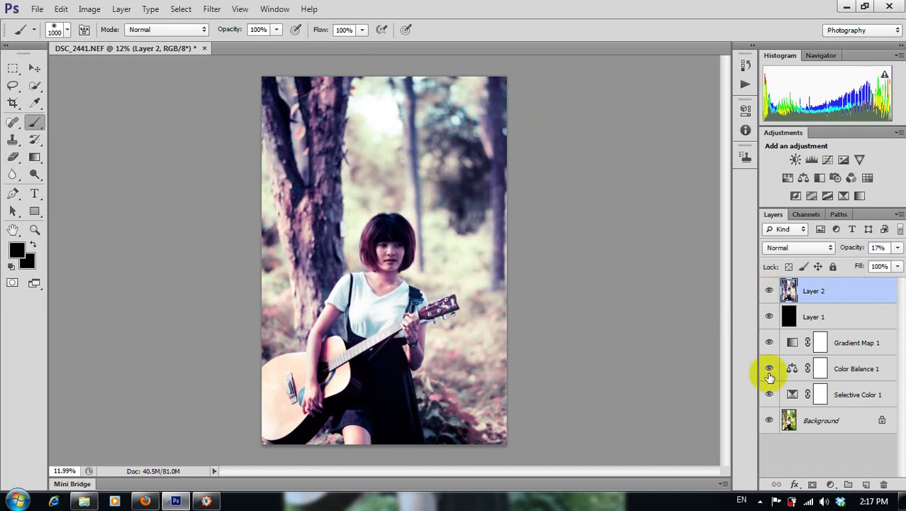
- Add a new layer and set up white paint with a soft round brush
left_click(866, 484)
key("d")
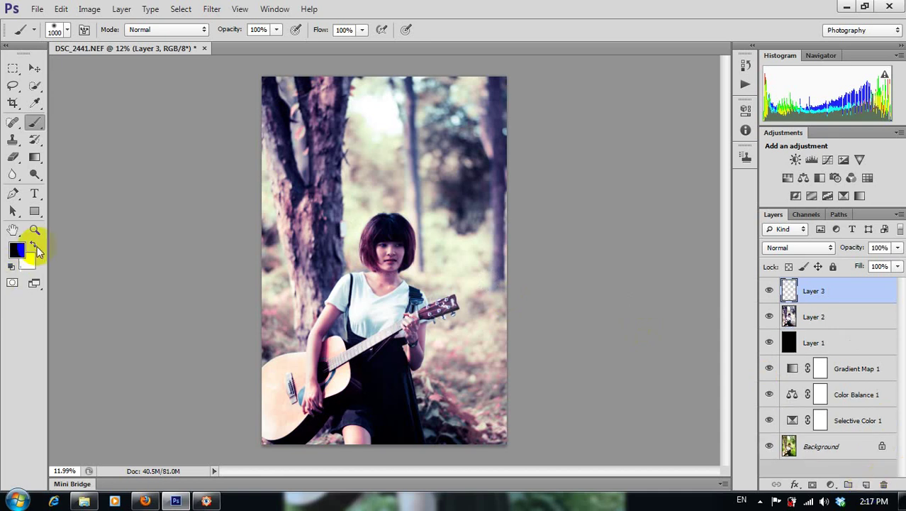
left_click(35, 245)
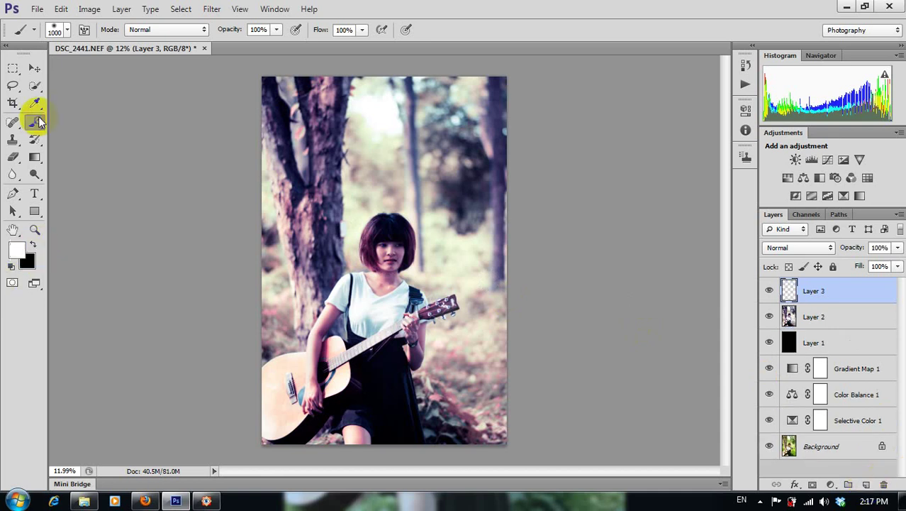
right_click(70, 121)
left_click(69, 131)
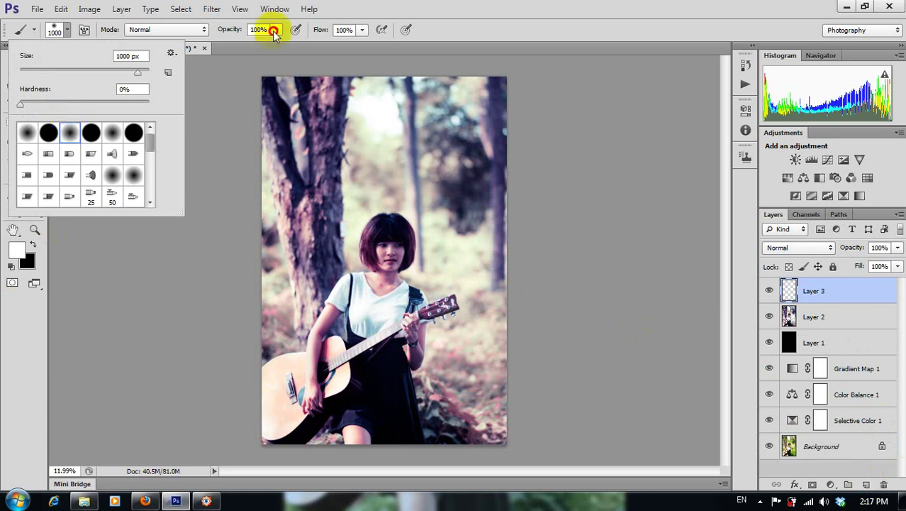
left_click(307, 185)
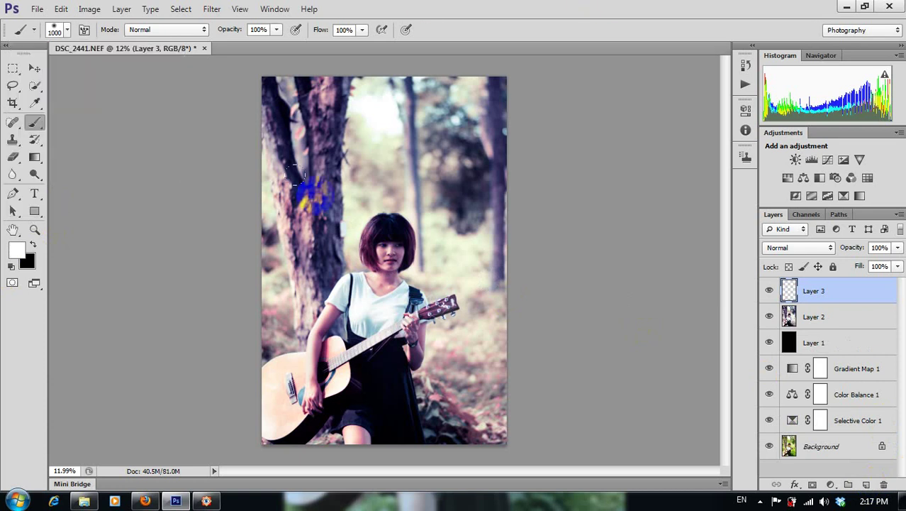
- Paint soft white glows beside the girl's head, neck, shoulder and the guitar head
left_click(336, 186)
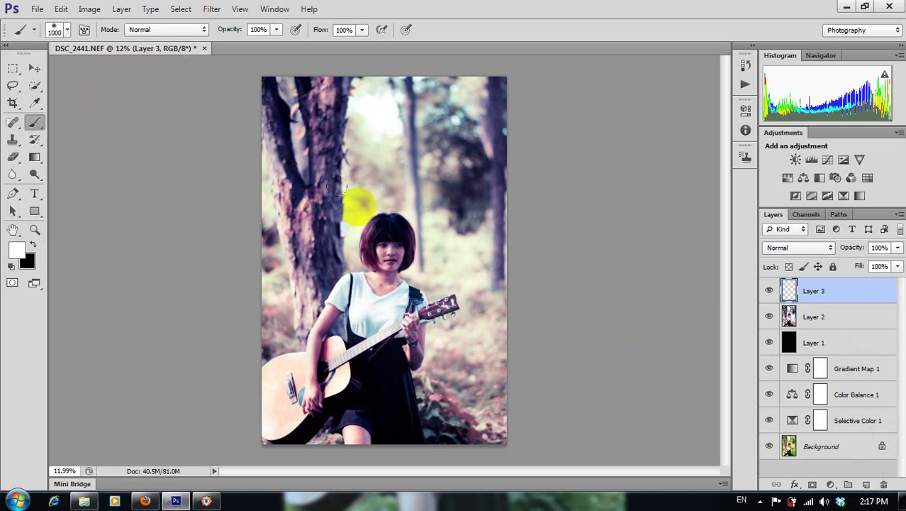
left_click(336, 184)
mouse_move(337, 185)
left_mouse_down()
mouse_move(419, 209)
mouse_move(427, 288)
mouse_move(445, 306)
left_mouse_up()
left_click(320, 249)
mouse_move(320, 249)
left_mouse_down()
mouse_move(327, 307)
mouse_move(303, 299)
mouse_move(302, 351)
left_mouse_up()
left_click(791, 289)
mouse_move(413, 203)
left_mouse_down()
mouse_move(392, 184)
mouse_move(425, 247)
left_mouse_up()
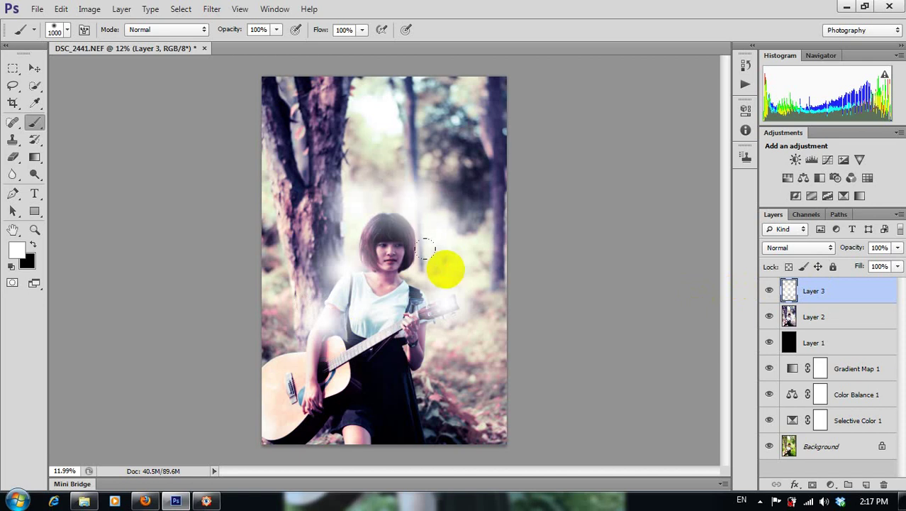
- Keep Layer 3 in Normal mode at 23% opacity, toggling it to compare
left_click(822, 247)
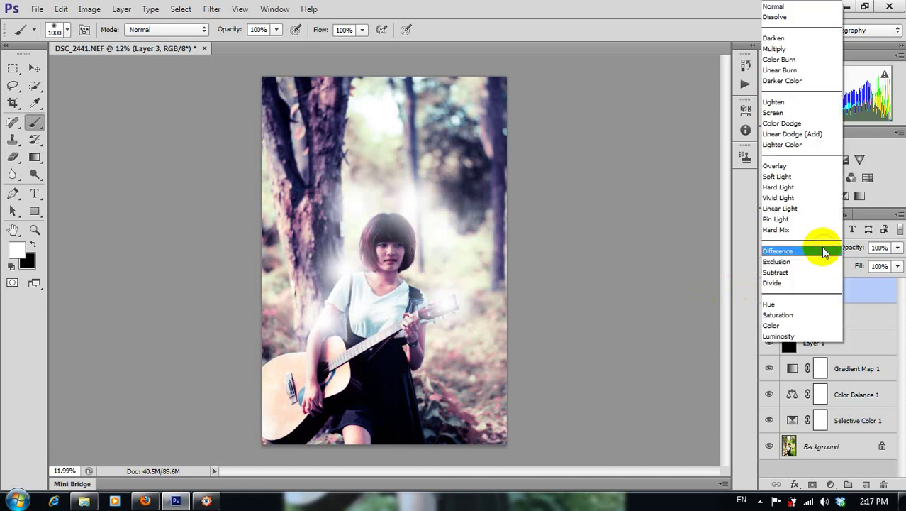
left_click(848, 62)
left_click(898, 247)
left_click_drag(896, 264, 844, 273)
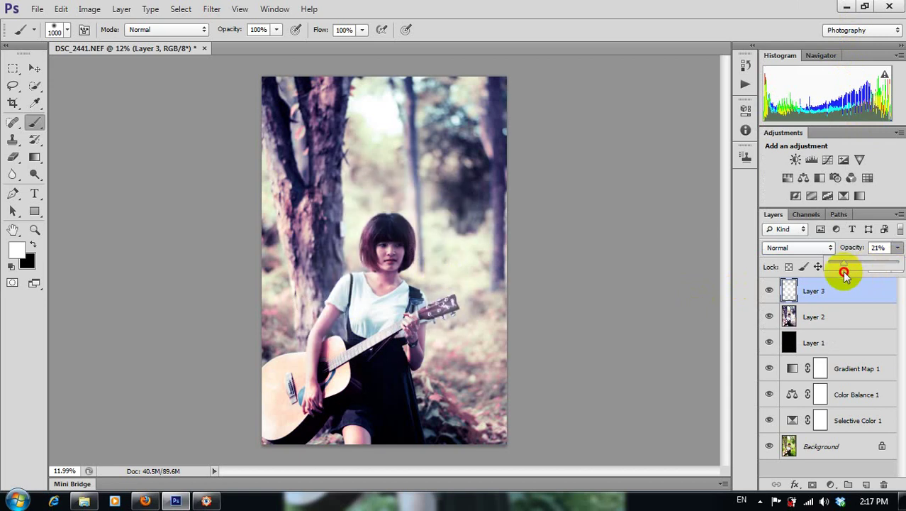
left_click_drag(844, 273, 845, 273)
left_click(770, 291)
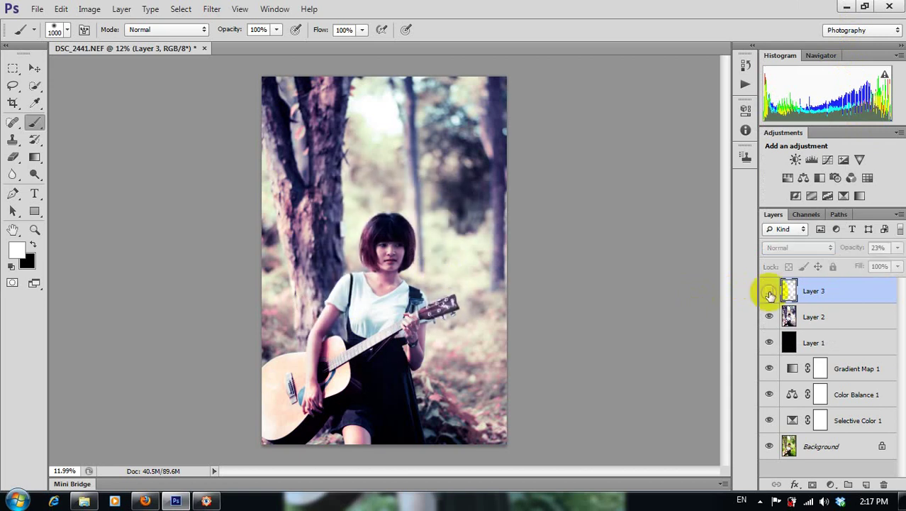
left_click(769, 294)
left_click(769, 292)
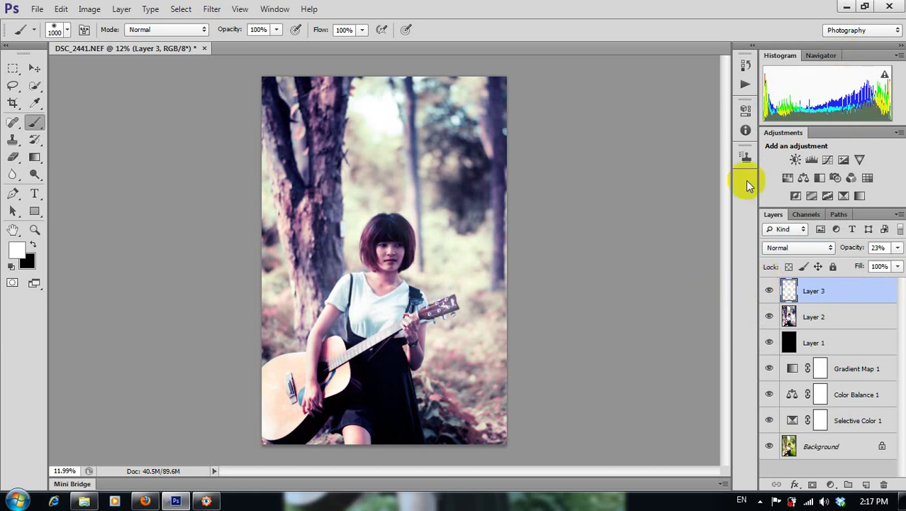
- Try a midtone-raising Curves layer at the top of the stack, then delete it
left_click(813, 161)
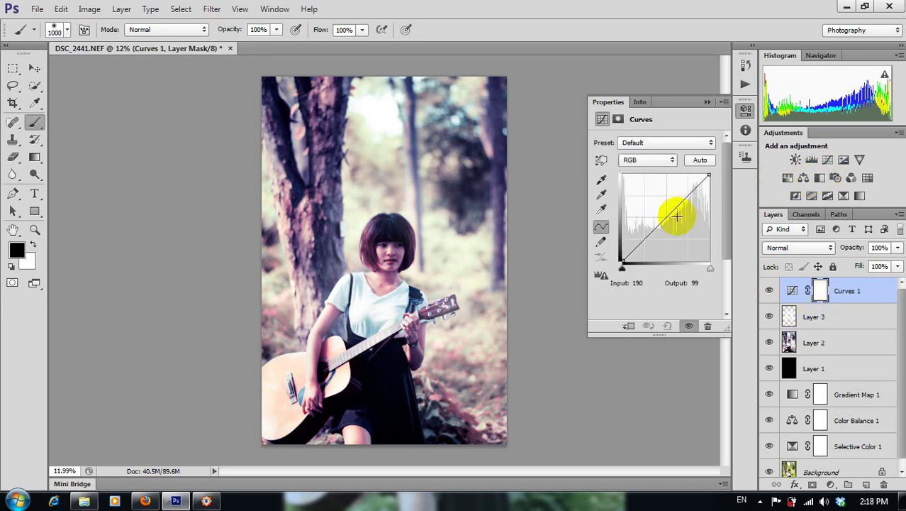
left_click_drag(666, 218, 665, 210)
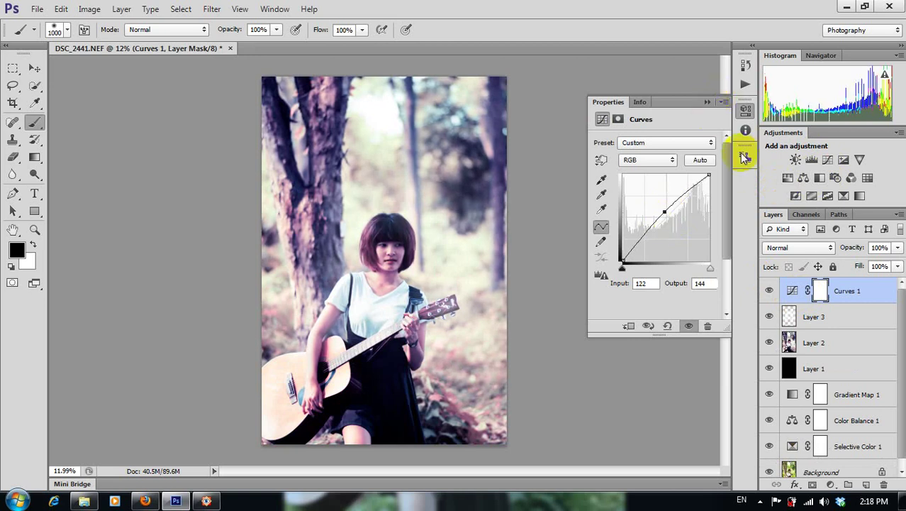
left_click(792, 294)
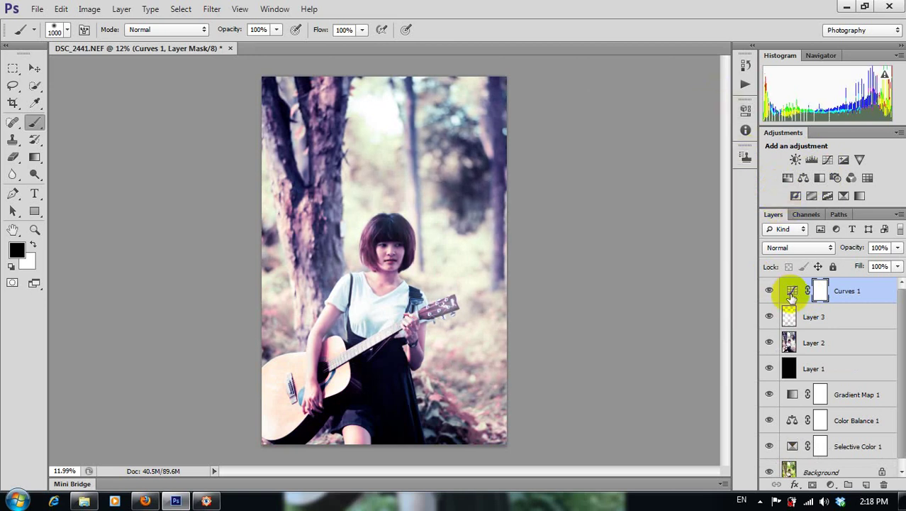
left_click_drag(792, 294, 884, 485)
- Add Curves 1 directly above Background with a gently raised midtone
left_click(816, 414)
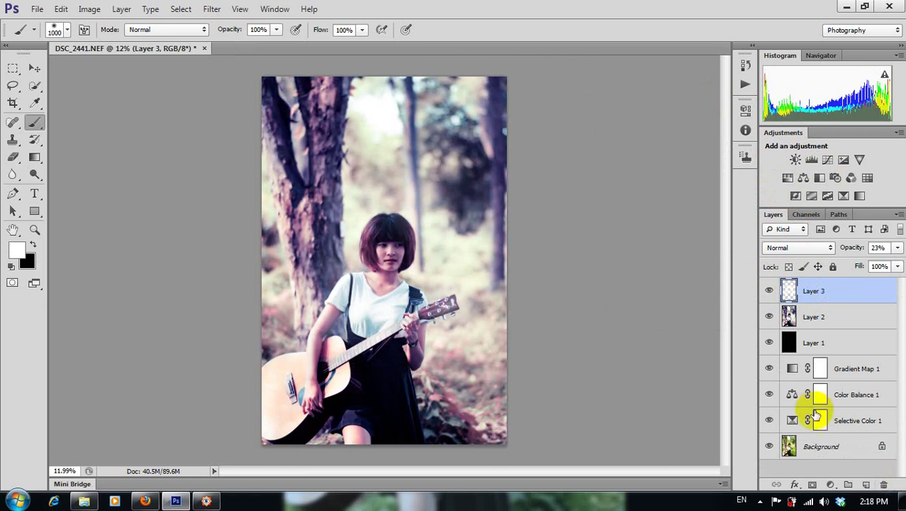
key("alt+comma")
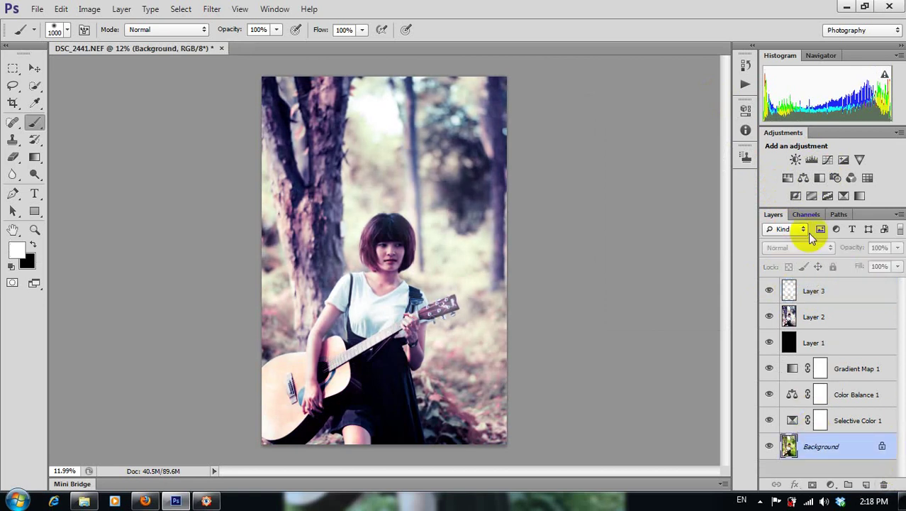
left_click(828, 159)
left_click_drag(661, 220, 659, 213)
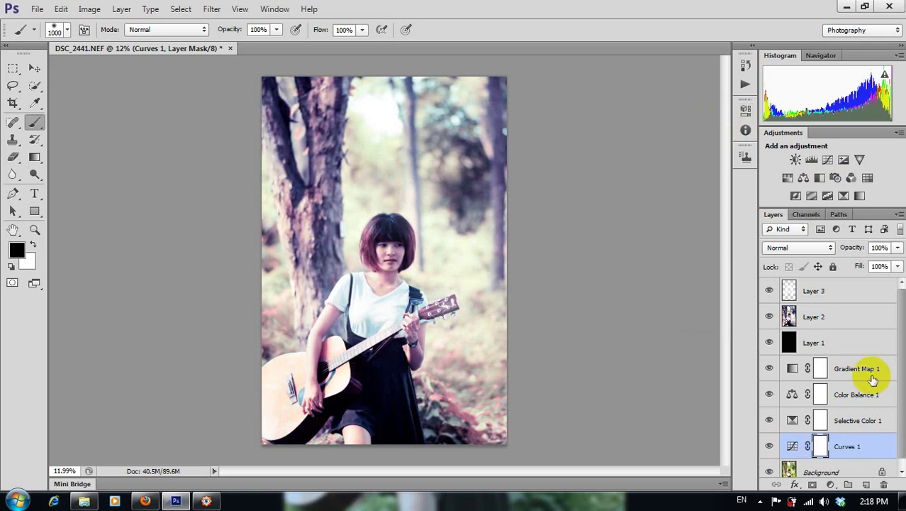
left_click_drag(823, 446, 811, 461)
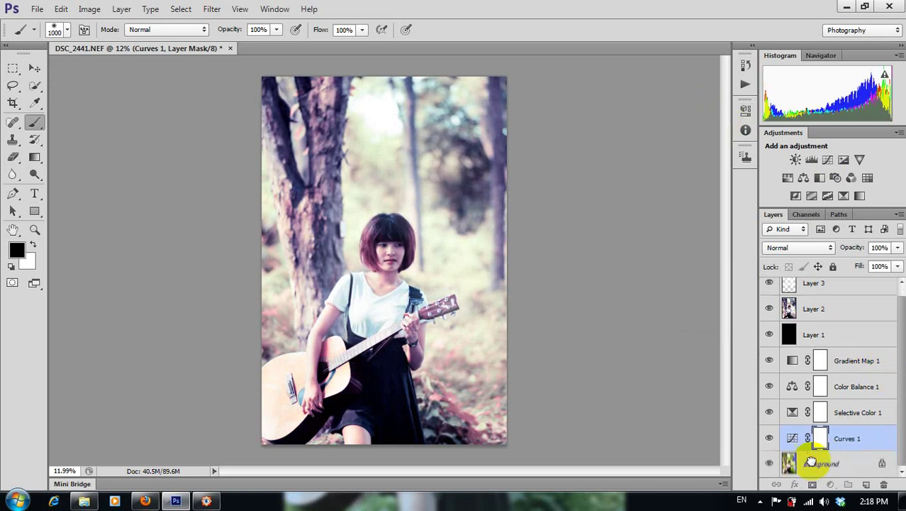
left_click(811, 463)
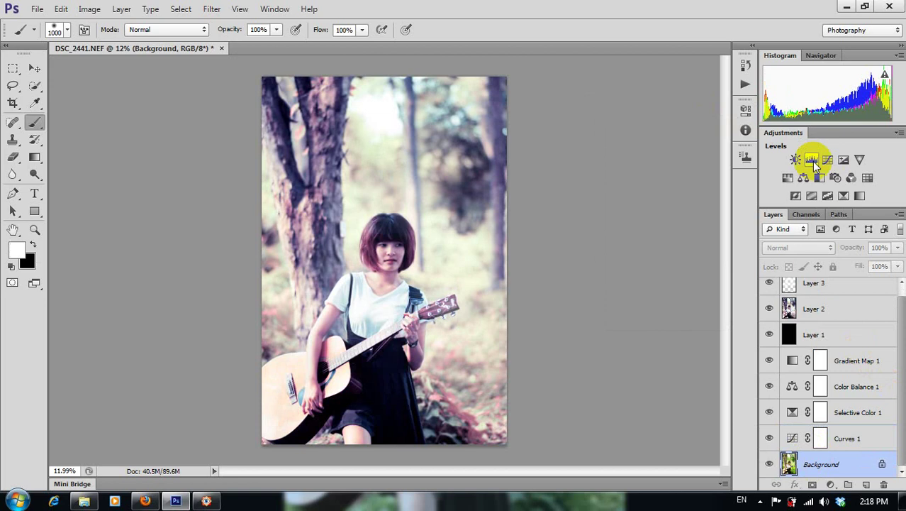
- Add Levels 1 above Background with input black at 8 and output black at 23
left_click(813, 160)
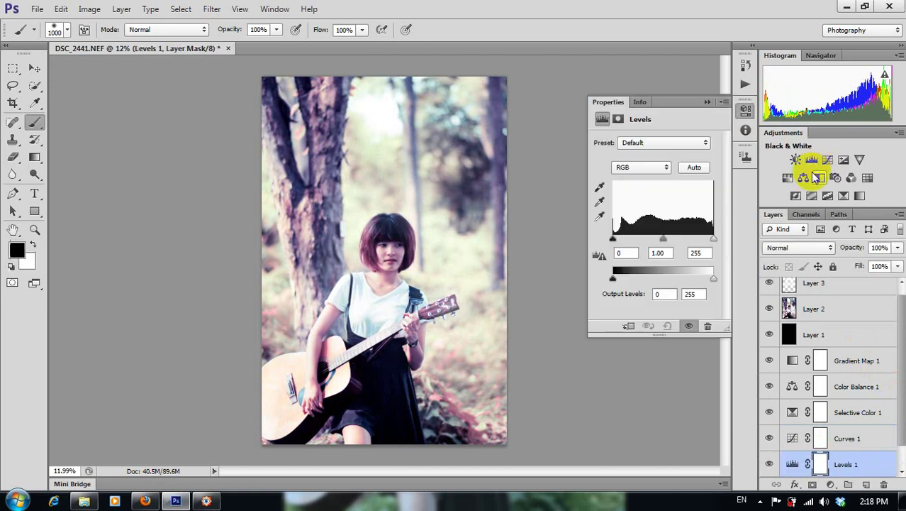
left_click(615, 254)
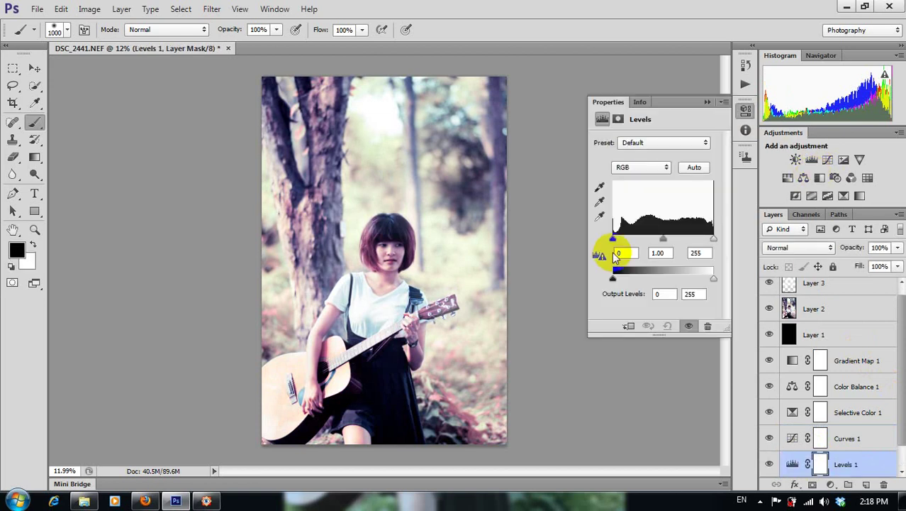
left_click(614, 239)
left_click_drag(614, 240, 616, 243)
mouse_move(624, 282)
left_mouse_down()
mouse_move(639, 281)
mouse_move(619, 281)
left_mouse_up()
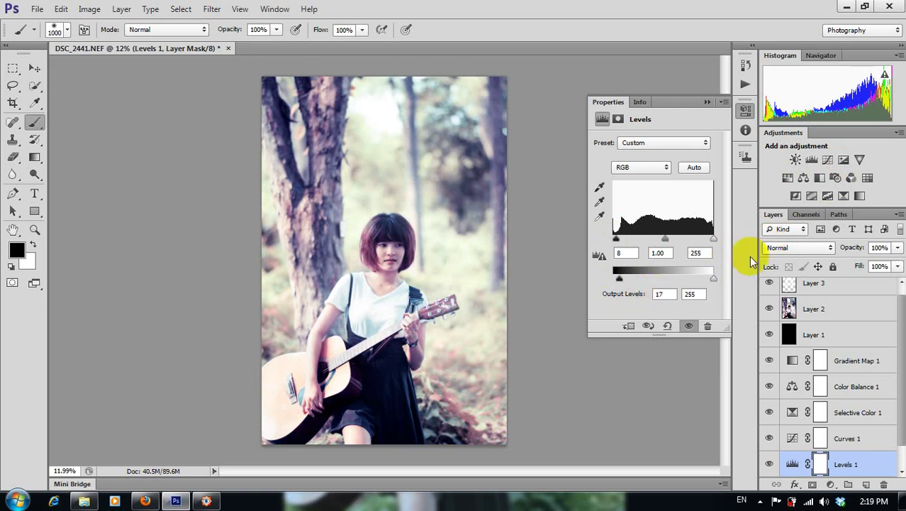
left_click_drag(619, 278, 623, 281)
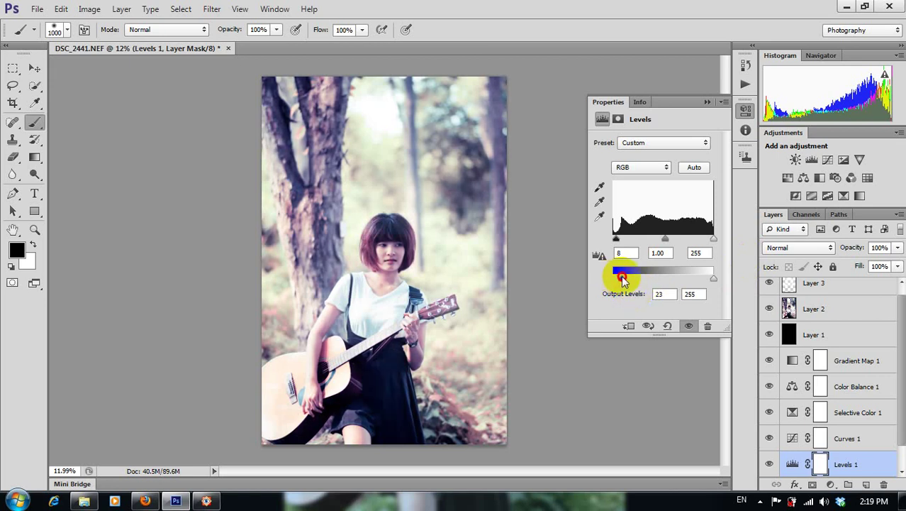
left_click(708, 102)
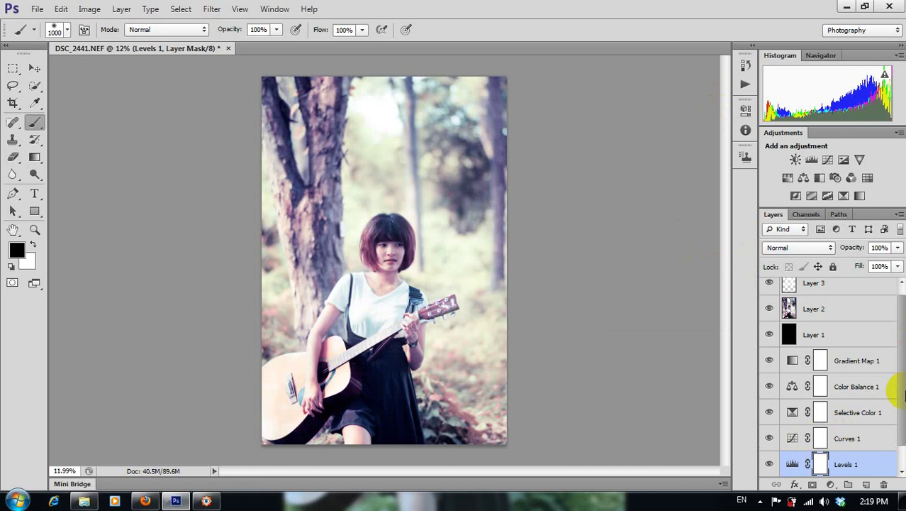
scroll(823, 465, "down", 1)
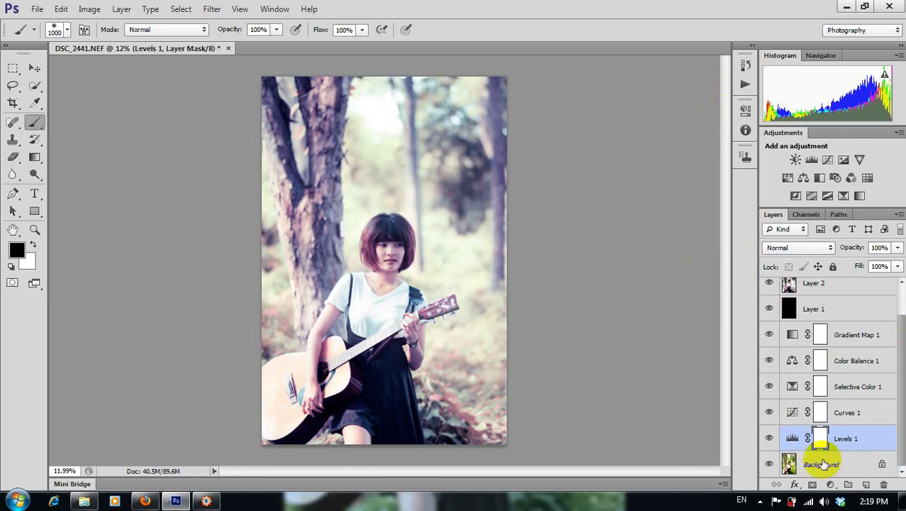
- Add a Curves 2 layer above Layer 3 with a slightly raised shadow point
scroll(816, 461, "up", 1)
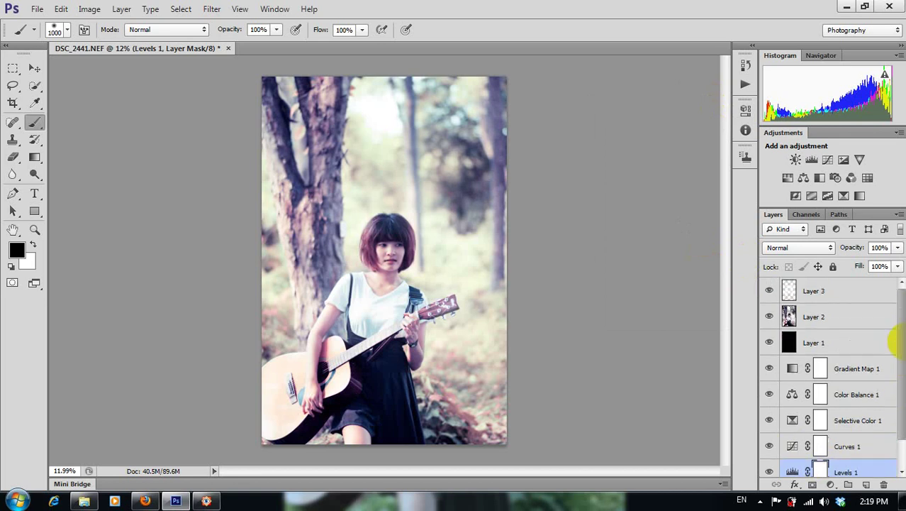
left_click(880, 291)
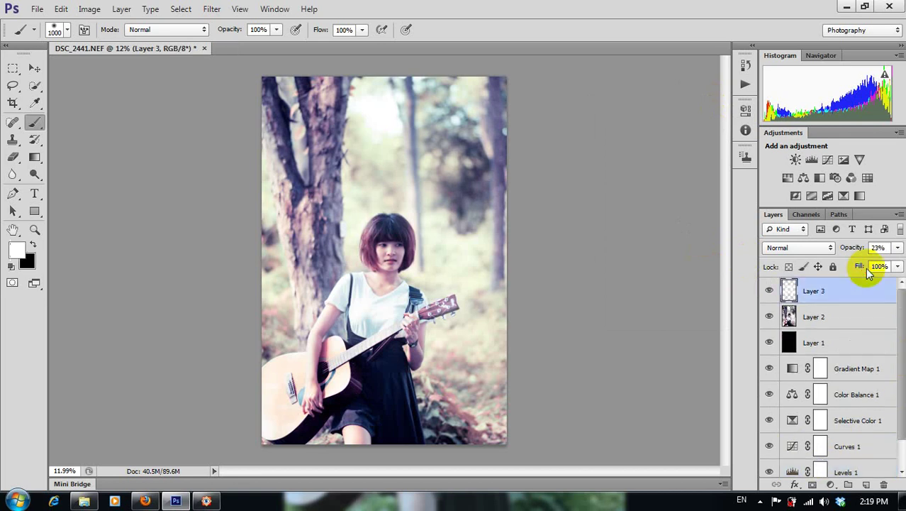
left_click(828, 161)
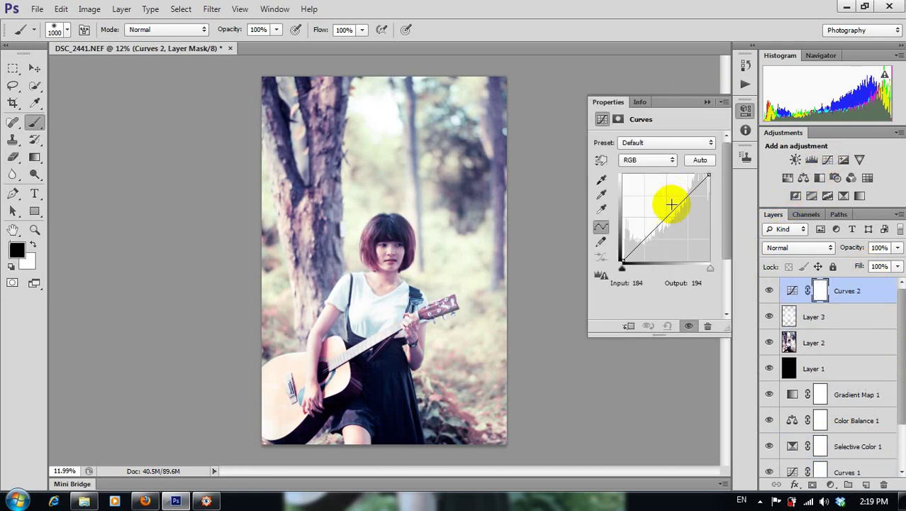
left_click(640, 243)
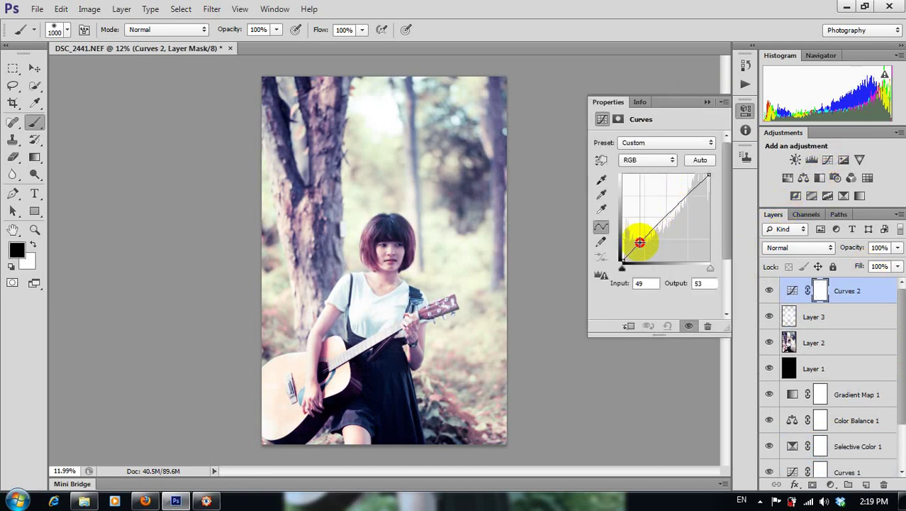
left_click_drag(640, 242, 639, 239)
left_click(707, 102)
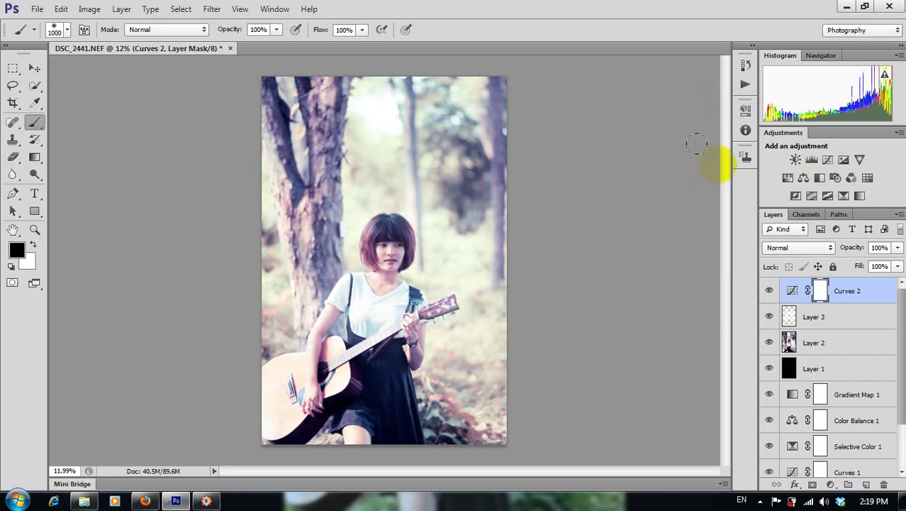
- Open the original DSC_2441.NEF in an image viewer for comparison and switch windows back
left_click(206, 501)
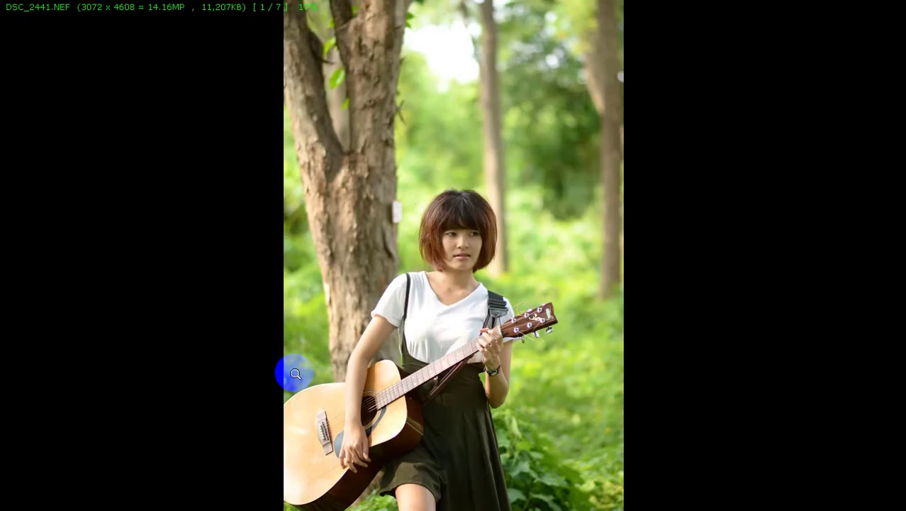
key("alt+Tab")
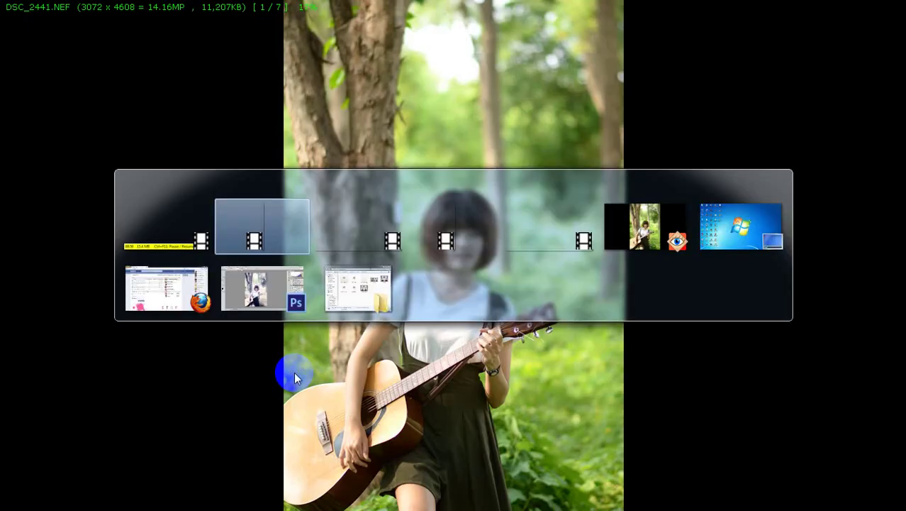
key("Tab")
key("Tab")
key("Tab")
key("Tab")
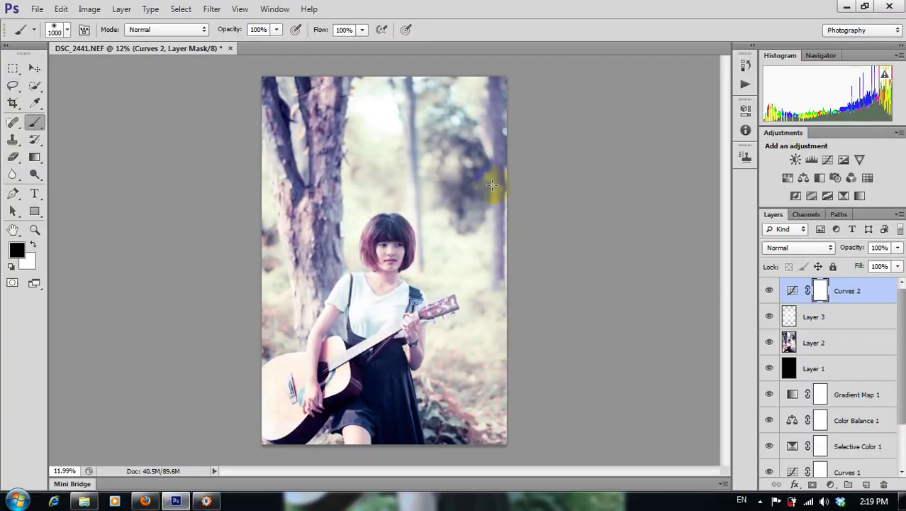
- Select Layer 3 and add a dark navy Solid Color fill of #000618
mouse_move(493, 185)
left_mouse_down()
mouse_move(446, 262)
mouse_move(405, 283)
mouse_move(366, 274)
mouse_move(393, 290)
mouse_move(414, 339)
mouse_move(382, 166)
left_mouse_up()
mouse_move(381, 166)
left_mouse_down()
mouse_move(877, 403)
mouse_move(839, 322)
left_mouse_up()
left_click(841, 323)
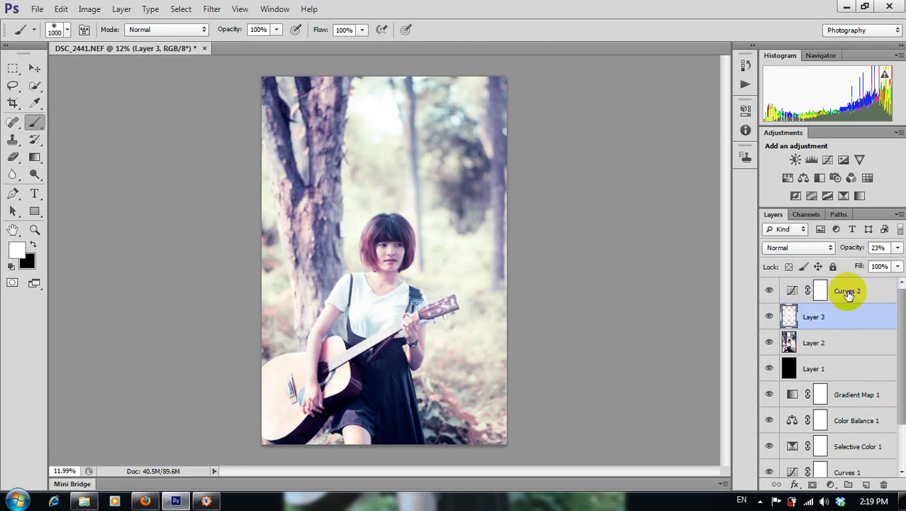
left_click(831, 484)
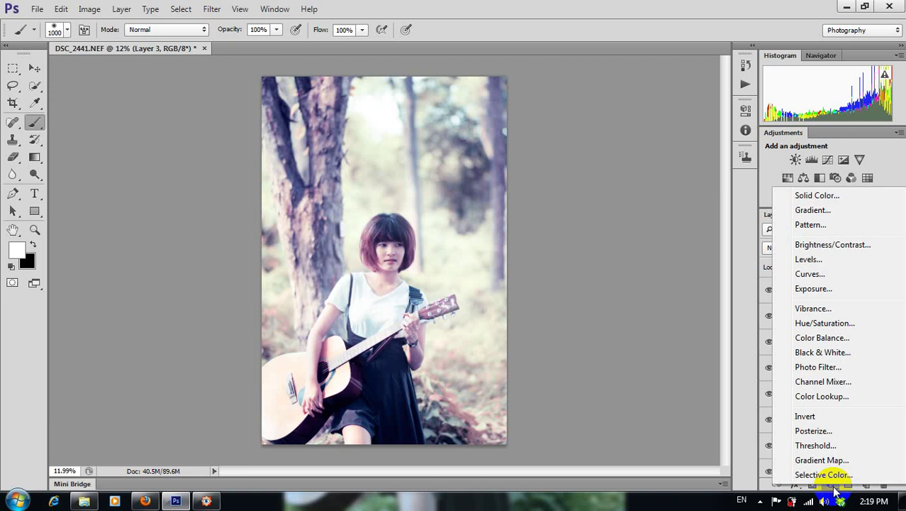
left_click(839, 196)
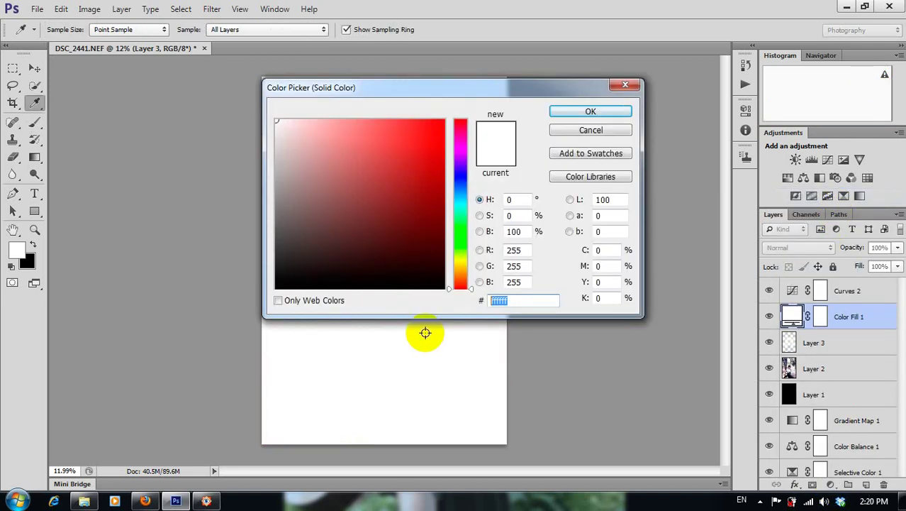
type("000")
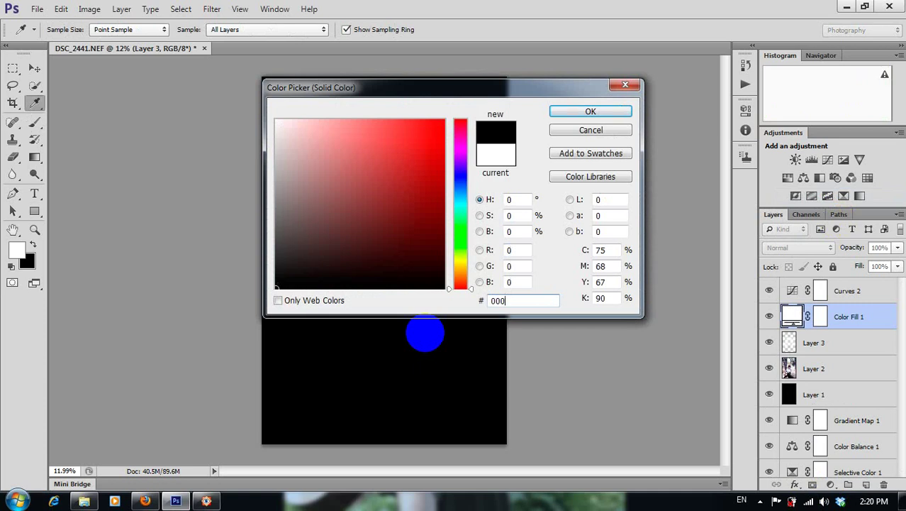
type("619")
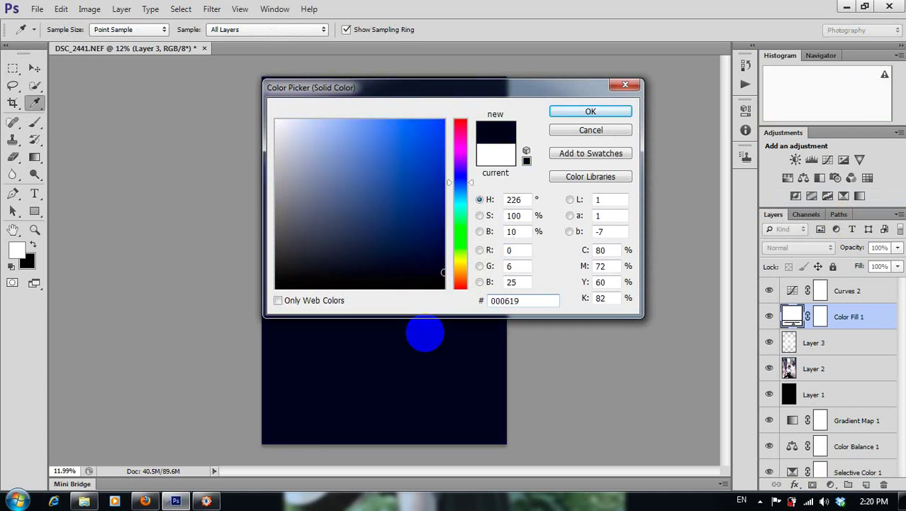
key("BackSpace")
type("8")
left_click(591, 113)
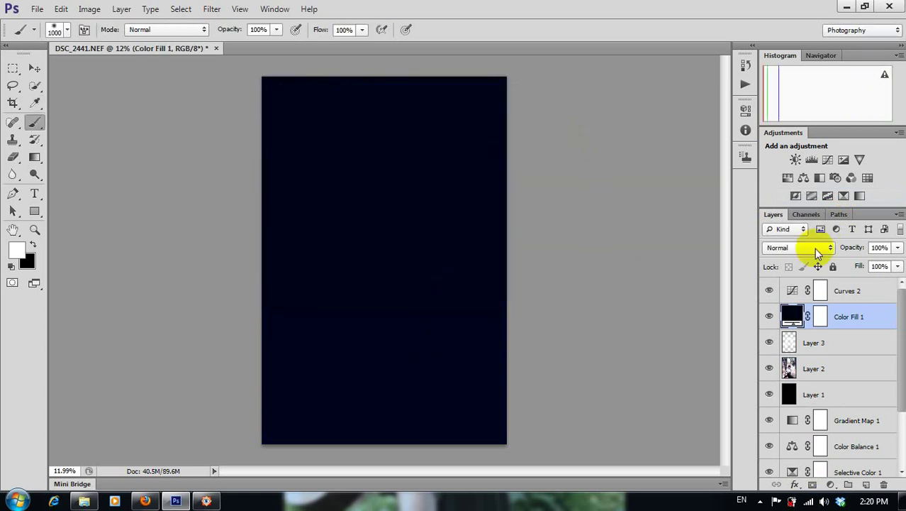
- Blend Color Fill 1 in Exclusion and toggle its visibility to compare
left_click(816, 249)
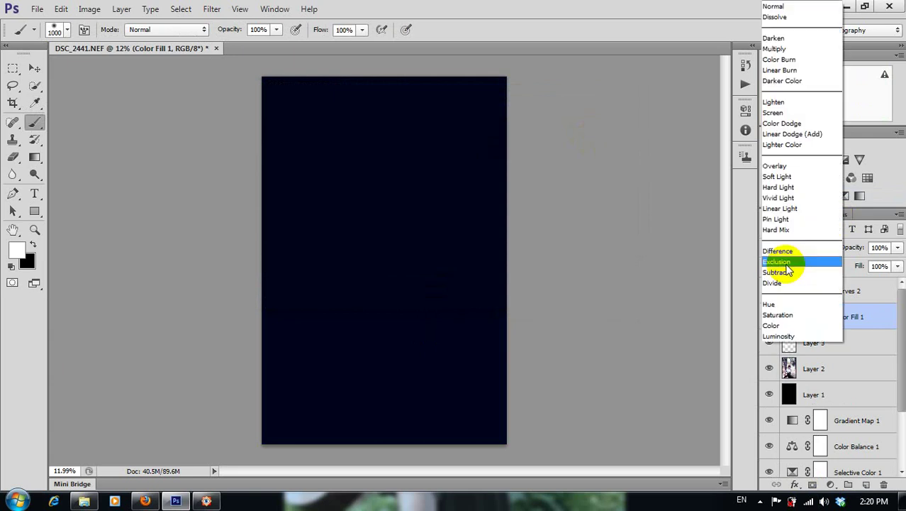
left_click(780, 261)
left_click(772, 316)
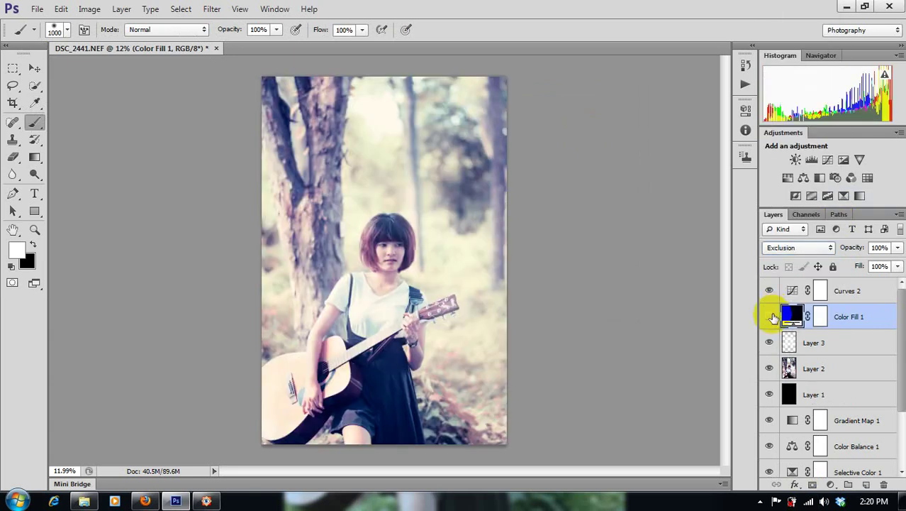
left_click(365, 313)
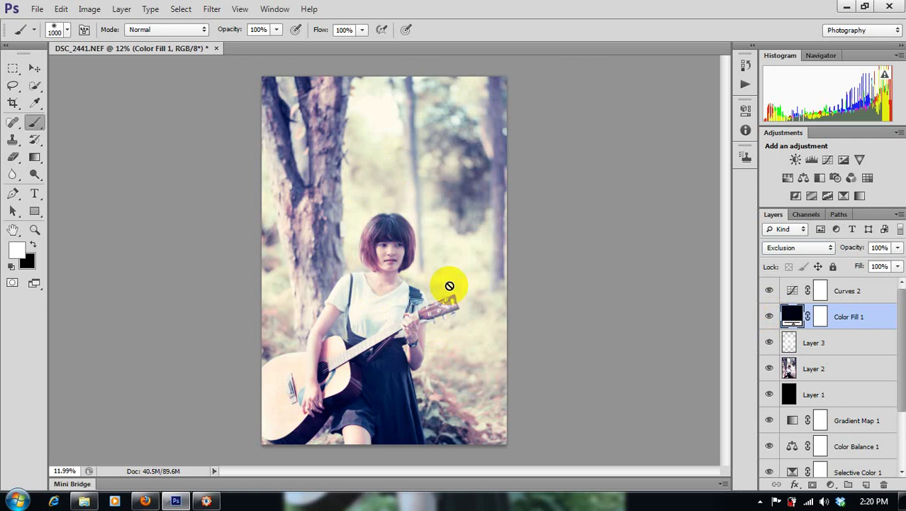
- Select Curves 2 and drag its opacity down to 36%
left_click(859, 296)
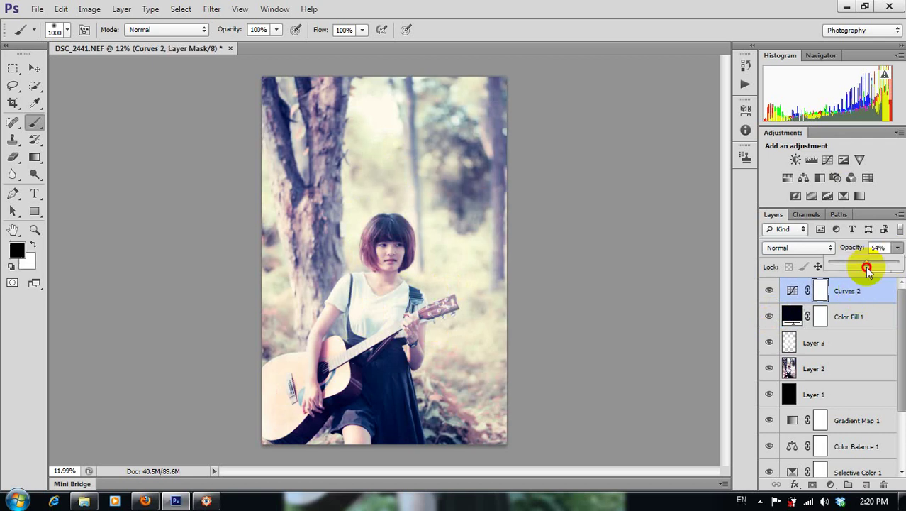
mouse_move(868, 270)
left_mouse_down()
mouse_move(852, 276)
mouse_move(859, 296)
left_mouse_up()
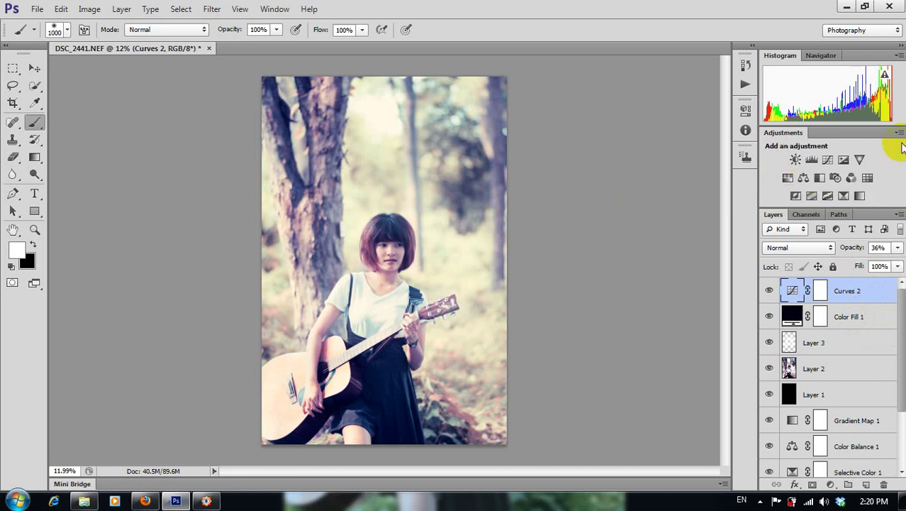
- Add a Hue/Saturation layer and raise Cyans saturation to +29
left_click(788, 178)
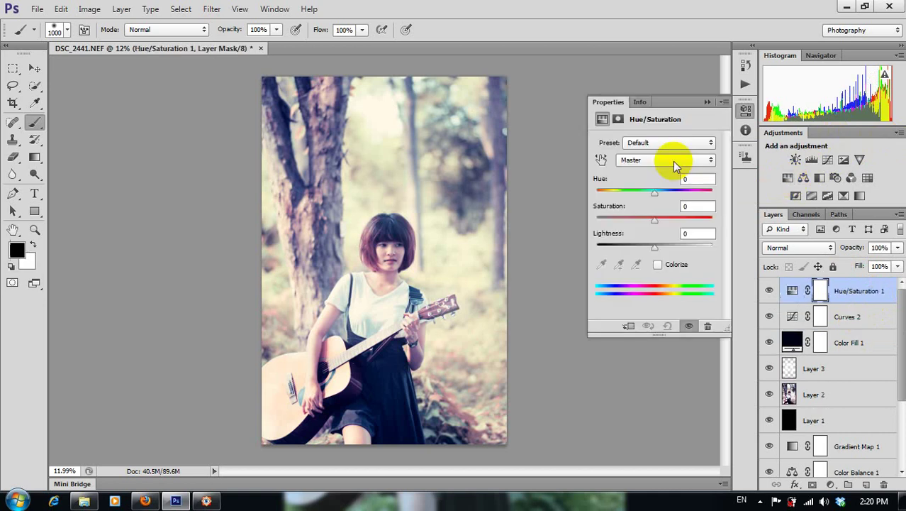
left_click(674, 164)
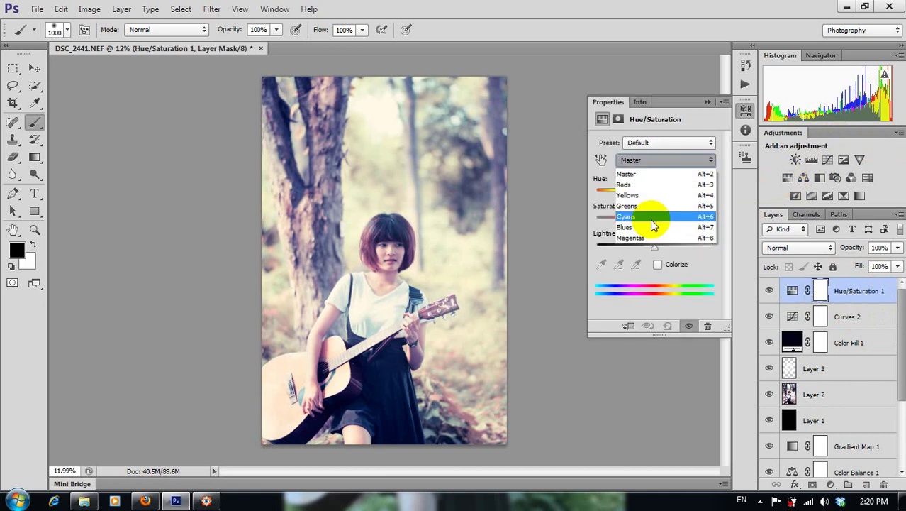
left_click(652, 217)
mouse_move(654, 222)
left_mouse_down()
mouse_move(702, 232)
mouse_move(653, 241)
mouse_move(673, 243)
left_mouse_up()
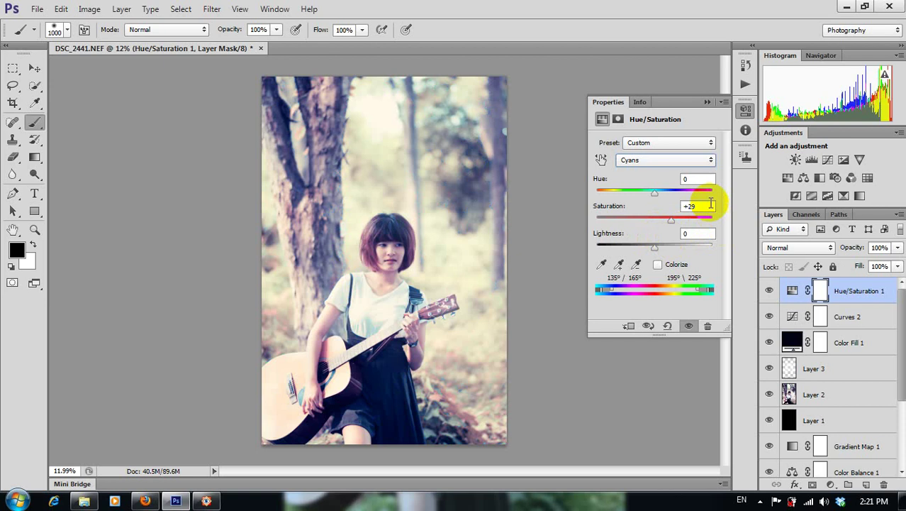
- Shift the Blues hue to +11, then add a Vibrance adjustment layer
left_click(691, 161)
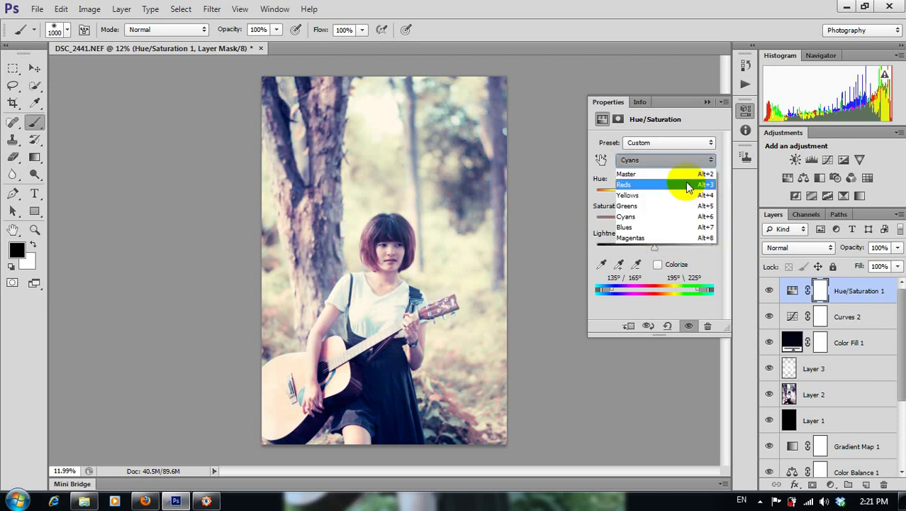
left_click(667, 226)
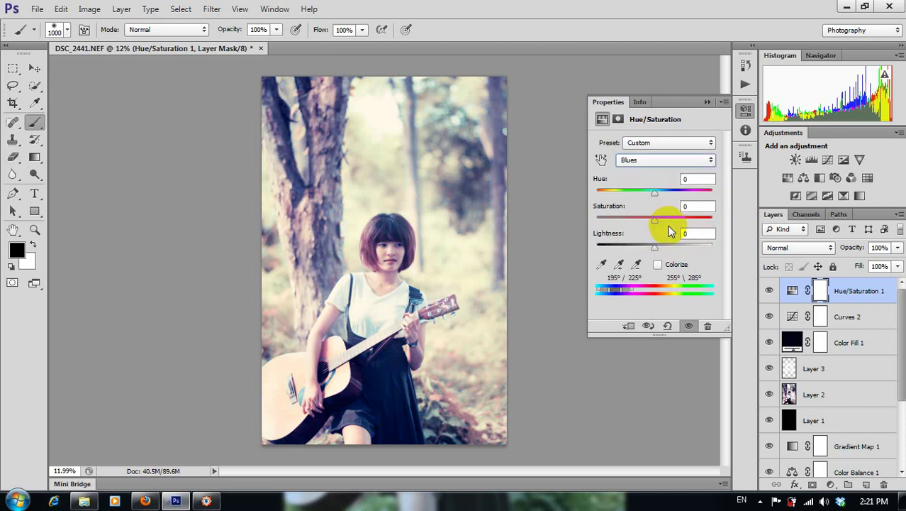
mouse_move(655, 192)
left_mouse_down()
mouse_move(696, 196)
mouse_move(661, 201)
left_mouse_up()
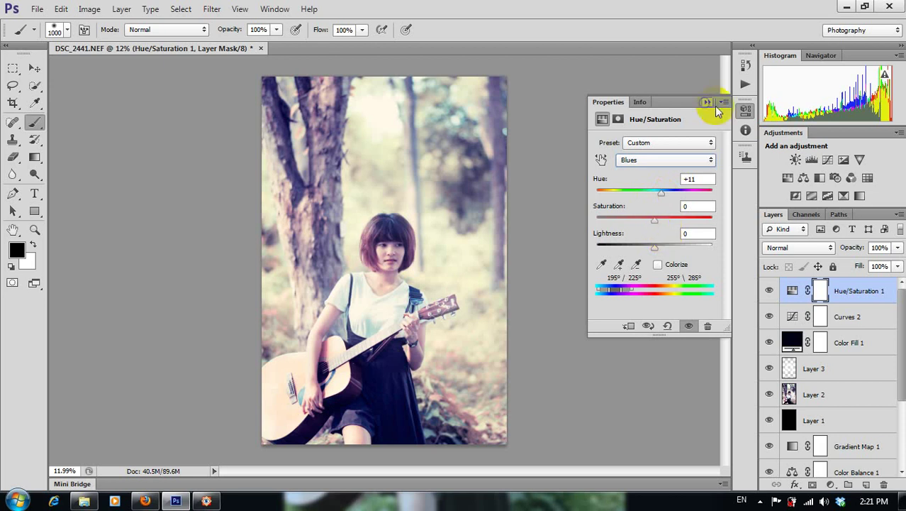
left_click(678, 167)
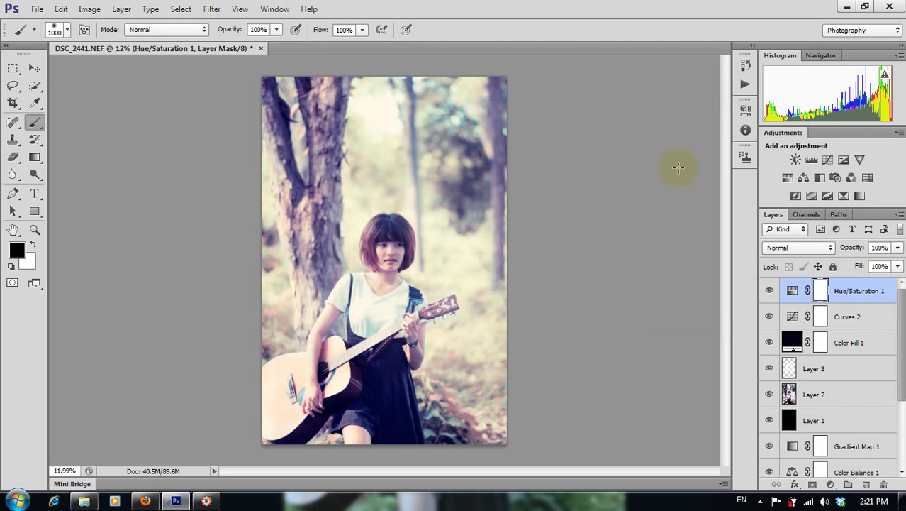
left_click(860, 160)
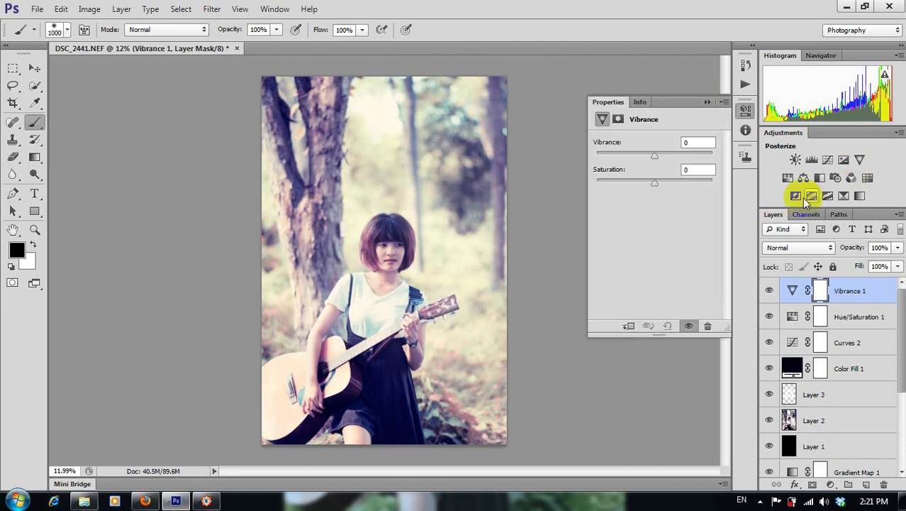
- Raise Vibrance to +51 and zoom out on the photo
mouse_move(654, 156)
left_mouse_down()
mouse_move(681, 157)
mouse_move(594, 175)
mouse_move(685, 173)
left_mouse_up()
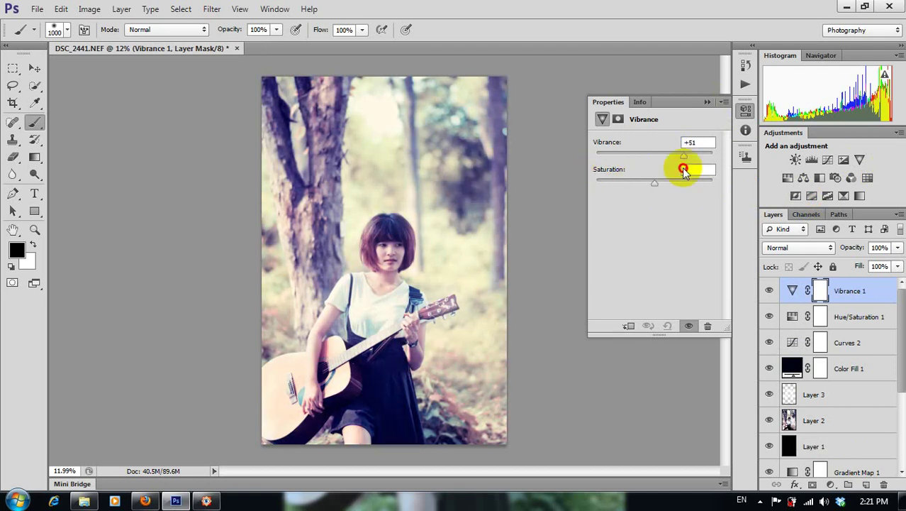
left_click(711, 115)
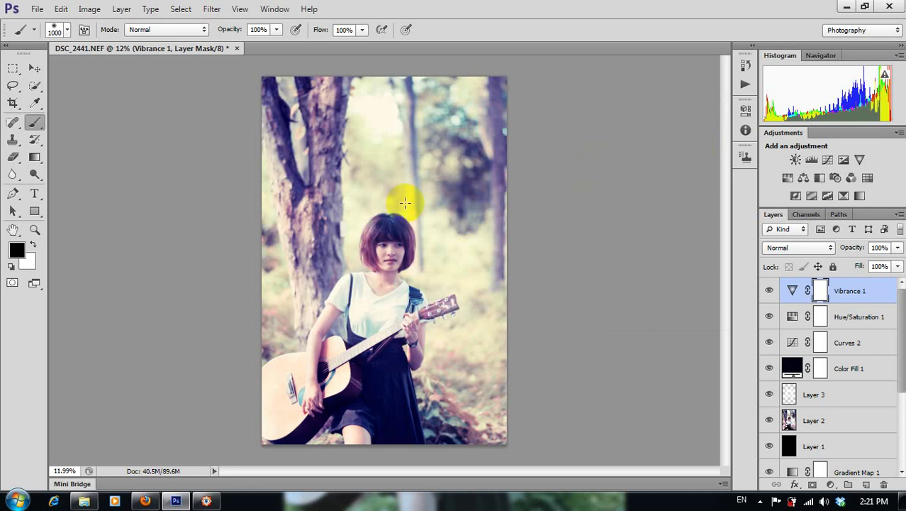
left_click(322, 253)
mouse_move(322, 252)
left_mouse_down()
mouse_move(392, 285)
mouse_move(846, 346)
left_mouse_up()
- Return the Curves 2 layer's opacity to 100%
left_click(845, 346)
mouse_move(897, 247)
left_mouse_down()
mouse_move(869, 266)
mouse_move(903, 276)
left_mouse_up()
mouse_move(497, 330)
left_mouse_down()
mouse_move(480, 330)
mouse_move(527, 303)
left_mouse_up()
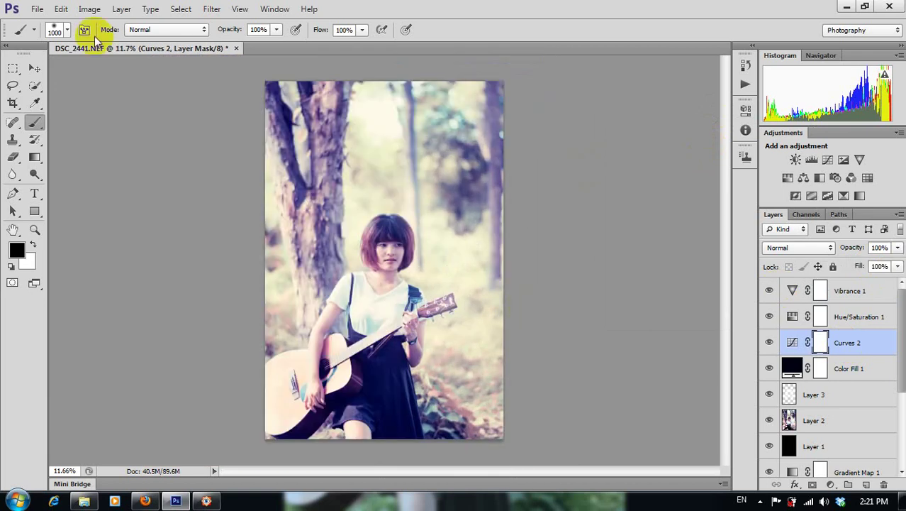
left_click(64, 10)
mouse_move(89, 10)
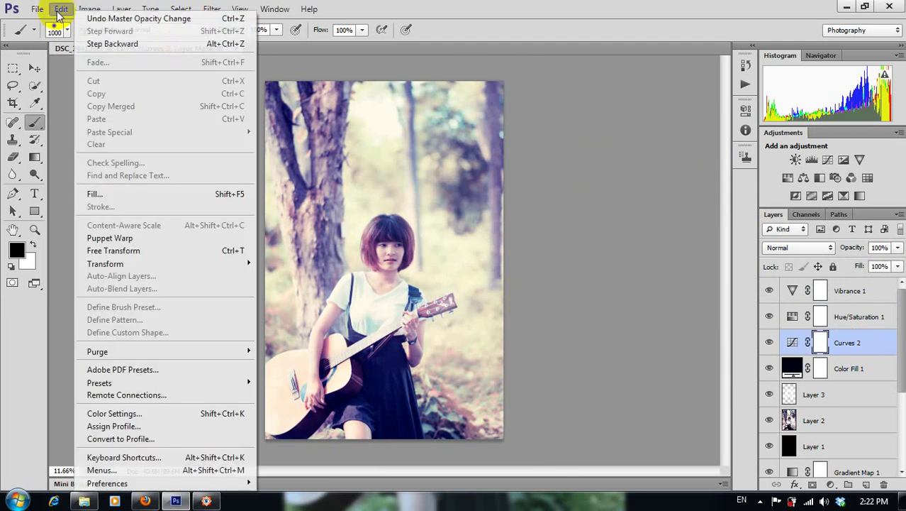
- Create a blank white document from the DSC_2441.NEF preset with width 25.6 inches
key("ctrl+n")
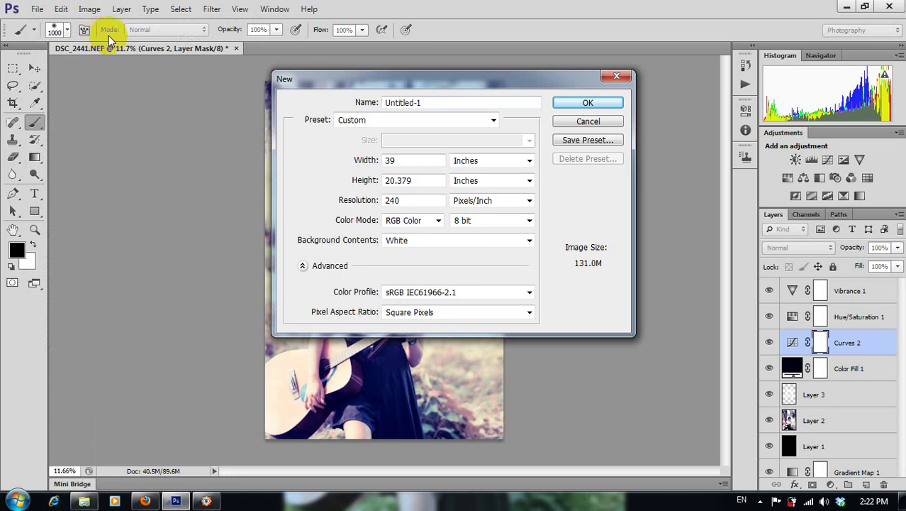
left_click(474, 122)
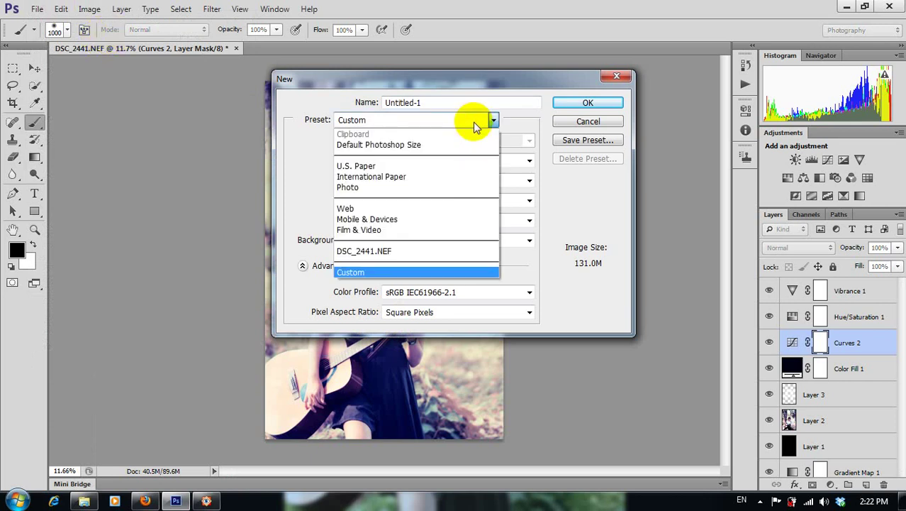
left_click(406, 254)
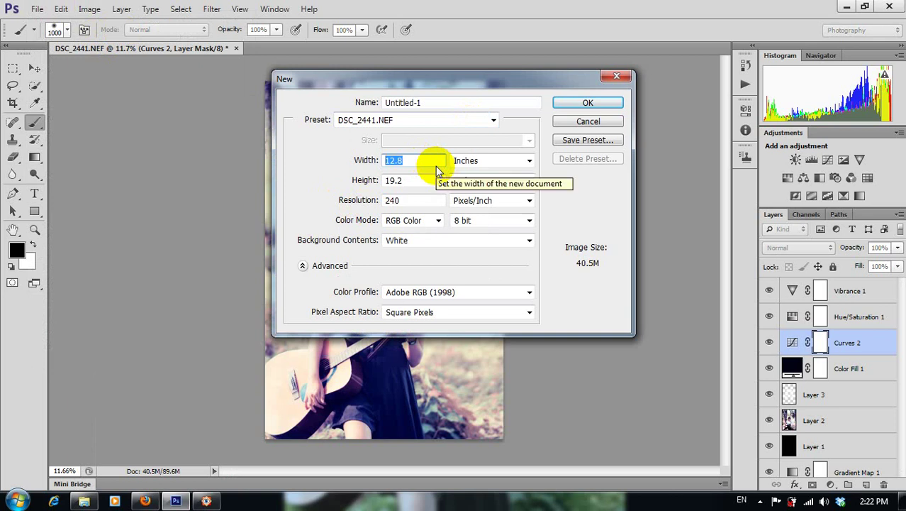
type("25.")
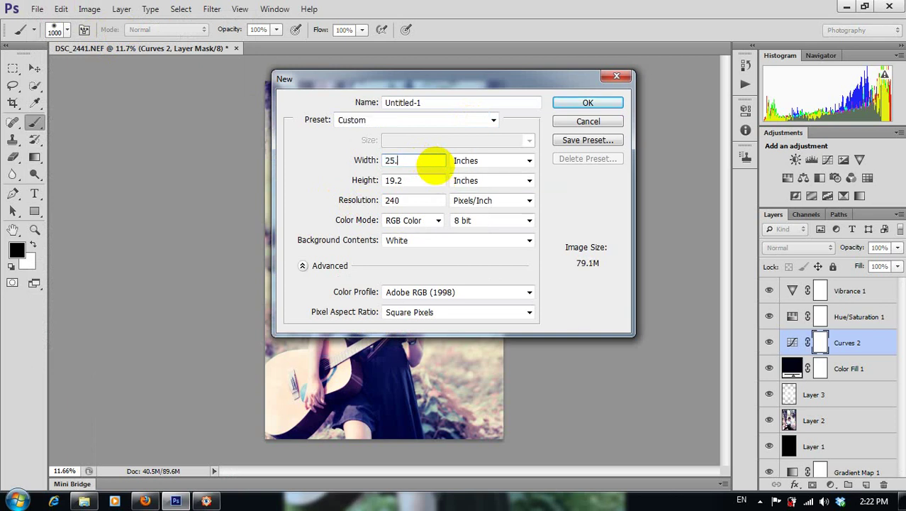
type("6")
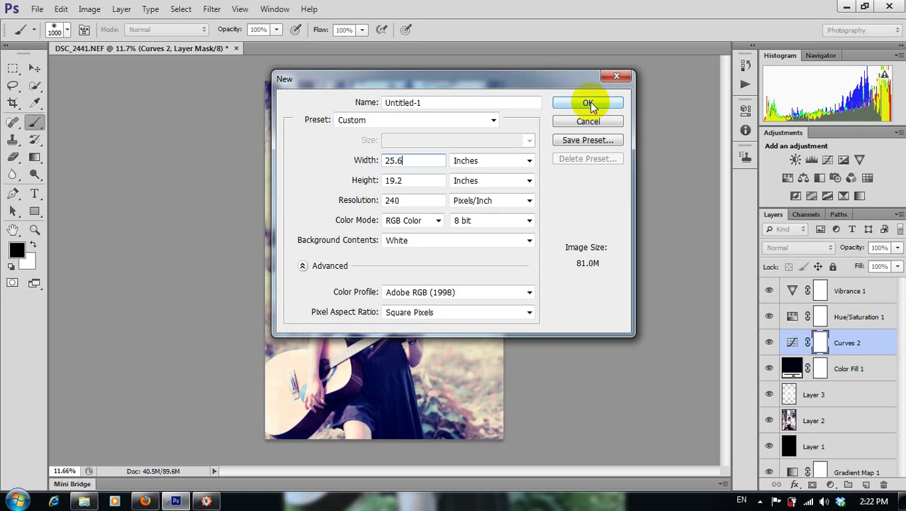
left_click(588, 103)
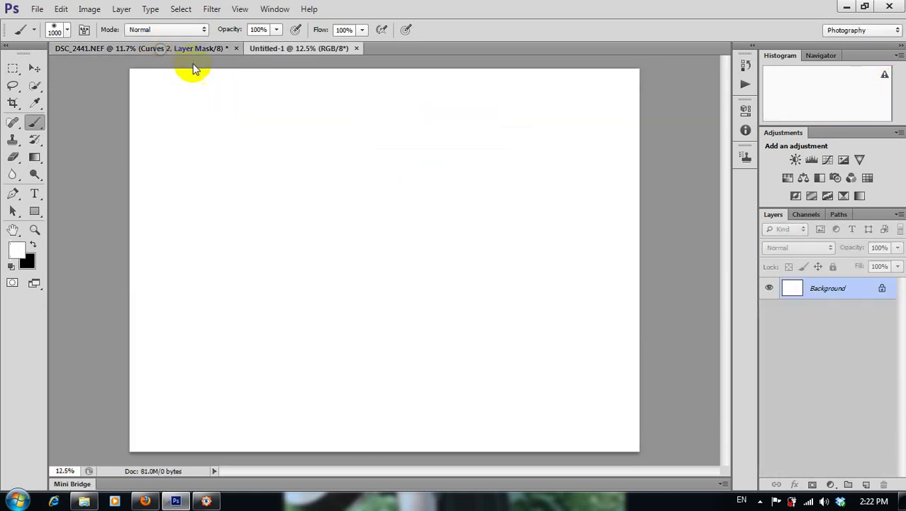
left_click(168, 49)
left_click(864, 305)
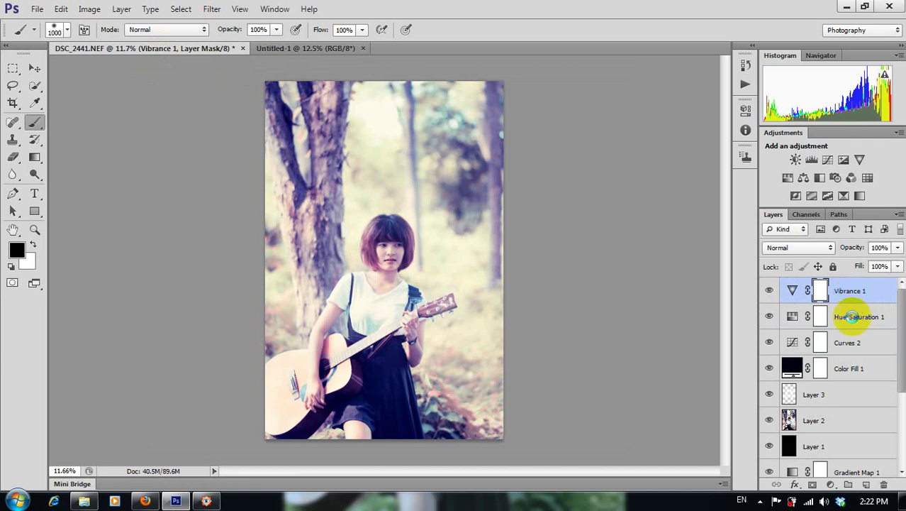
- Merge the visible photo layers into a new layer and drag a copy onto Untitled-1's right half
key("x")
key("ctrl+alt+shift+e")
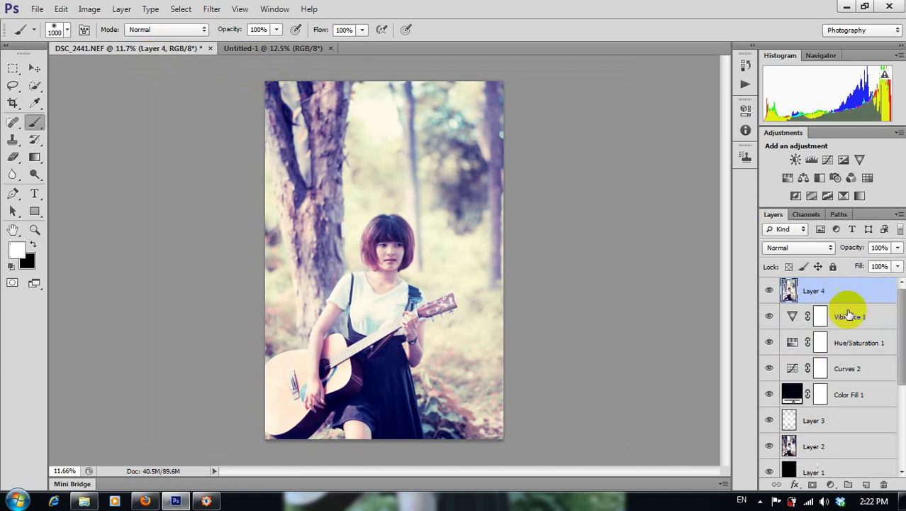
key("v")
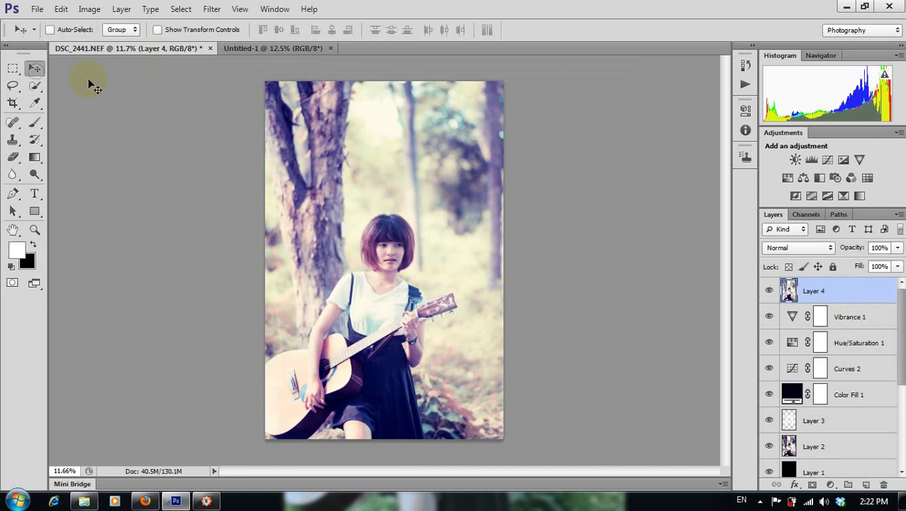
mouse_move(102, 85)
left_mouse_down()
mouse_move(296, 51)
mouse_move(356, 236)
mouse_move(345, 247)
mouse_move(241, 142)
left_mouse_up()
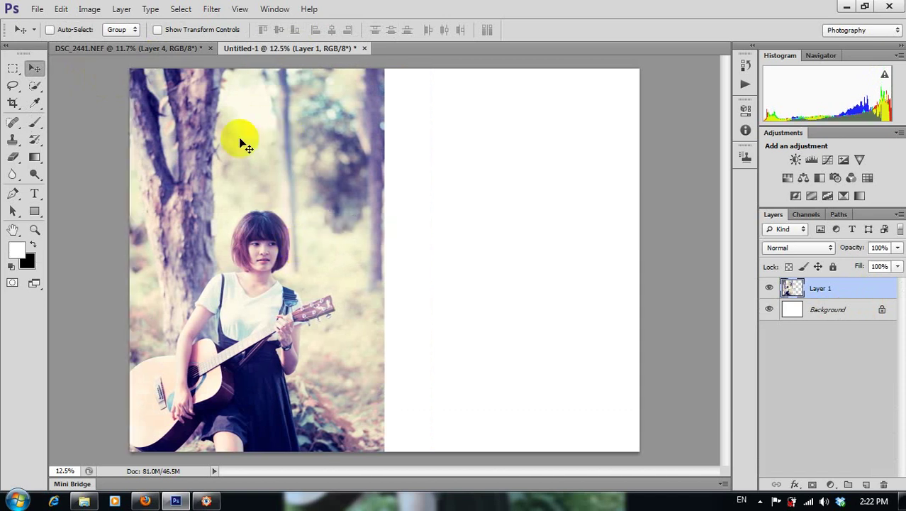
key("ctrl+Tab")
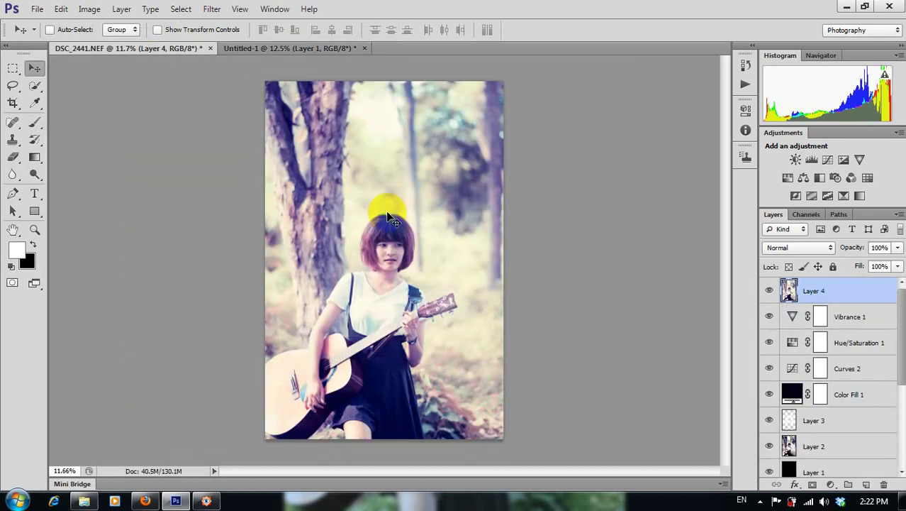
left_click(323, 49)
mouse_move(323, 51)
left_mouse_down()
mouse_move(523, 265)
mouse_move(558, 227)
left_mouse_up()
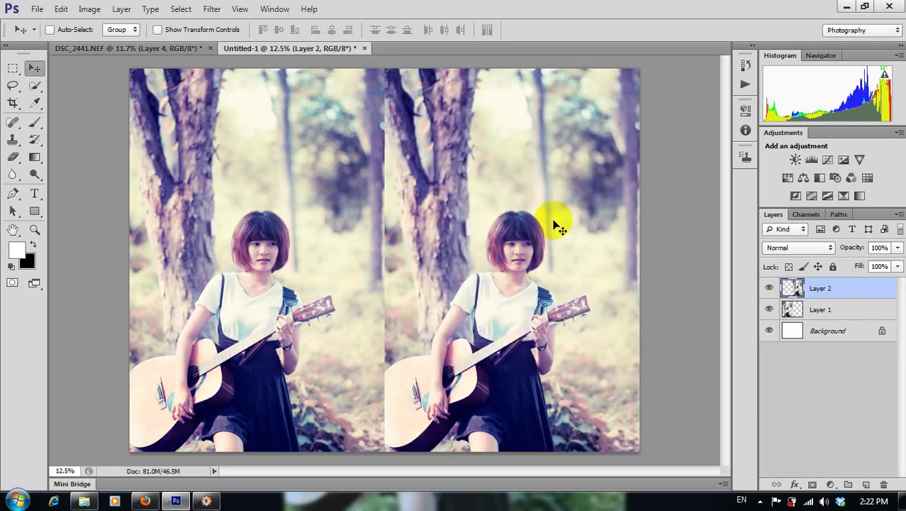
- Flip the right-hand copy horizontally so the two girls mirror each other
key("ctrl+t")
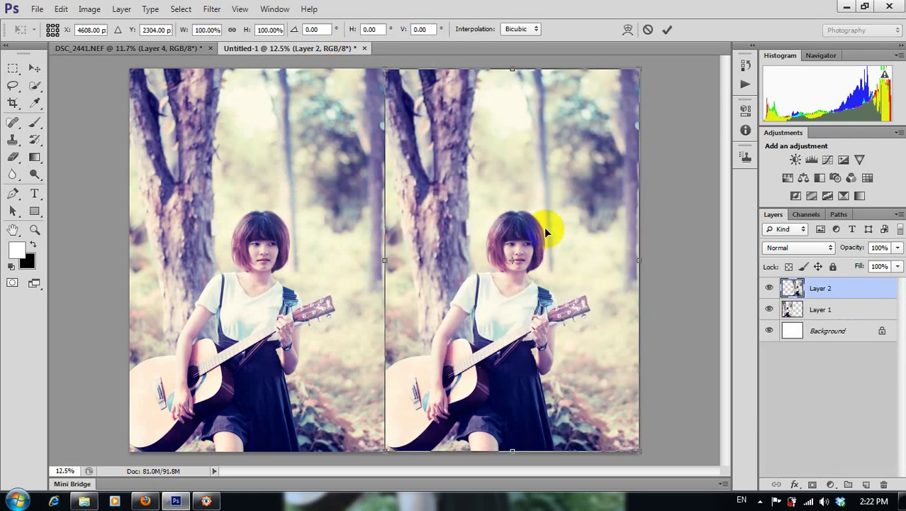
right_click(540, 143)
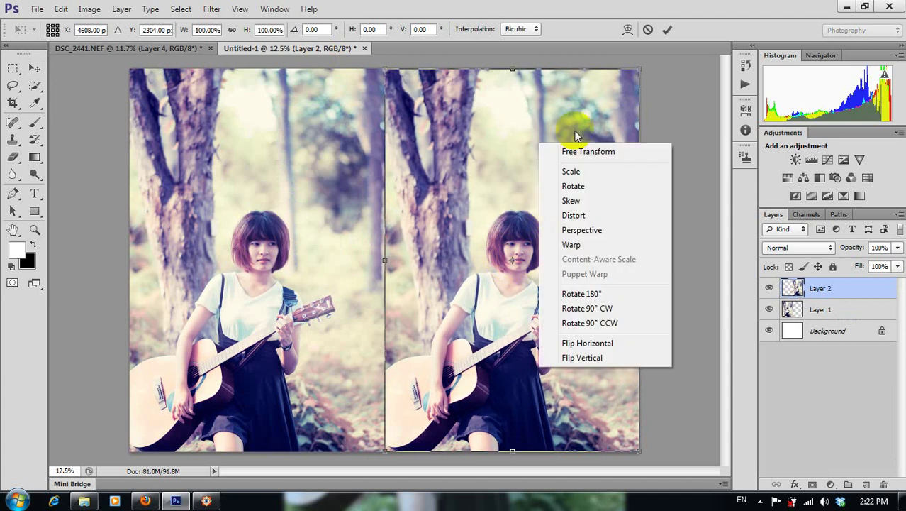
left_click(599, 344)
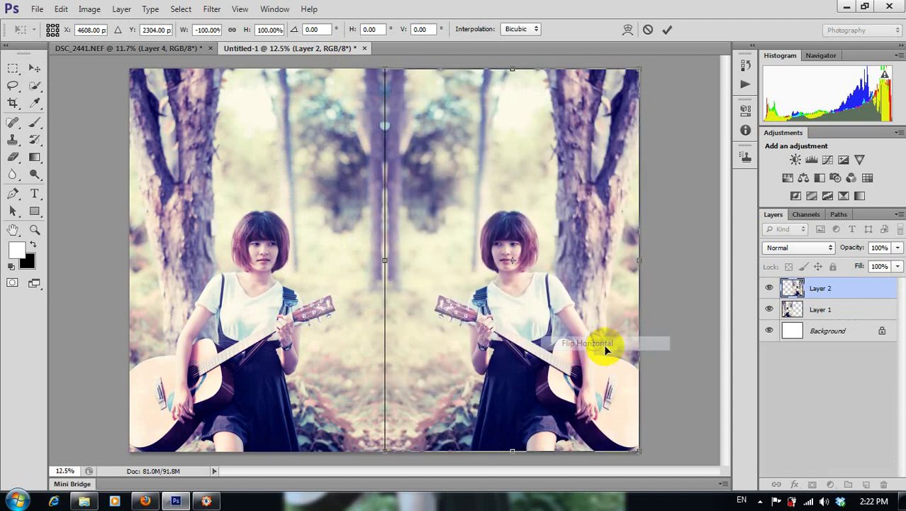
left_click(667, 29)
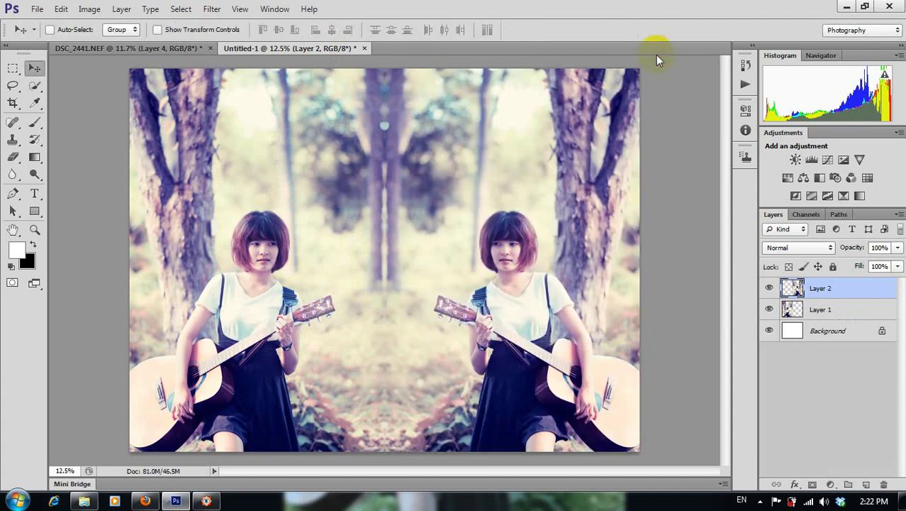
key("ctrl+plus")
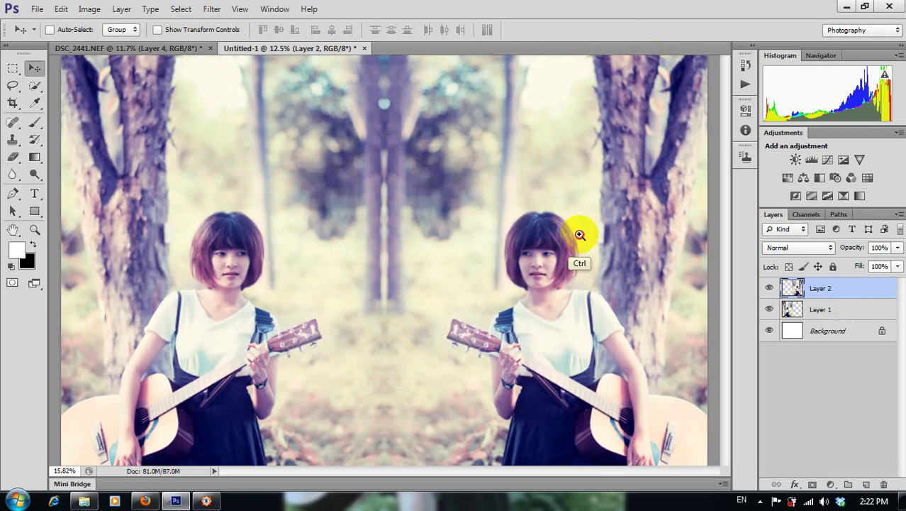
key("ctrl+minus")
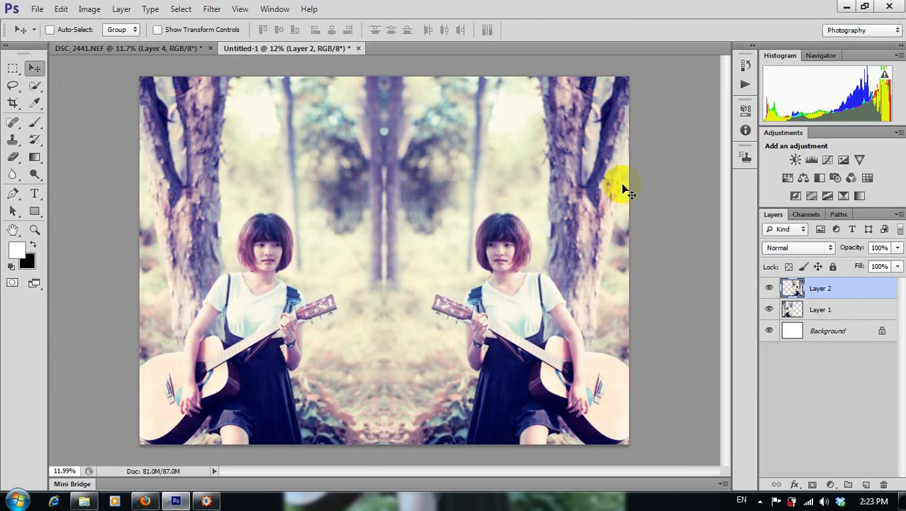
- Set the Type tool's font to Circular
key("t")
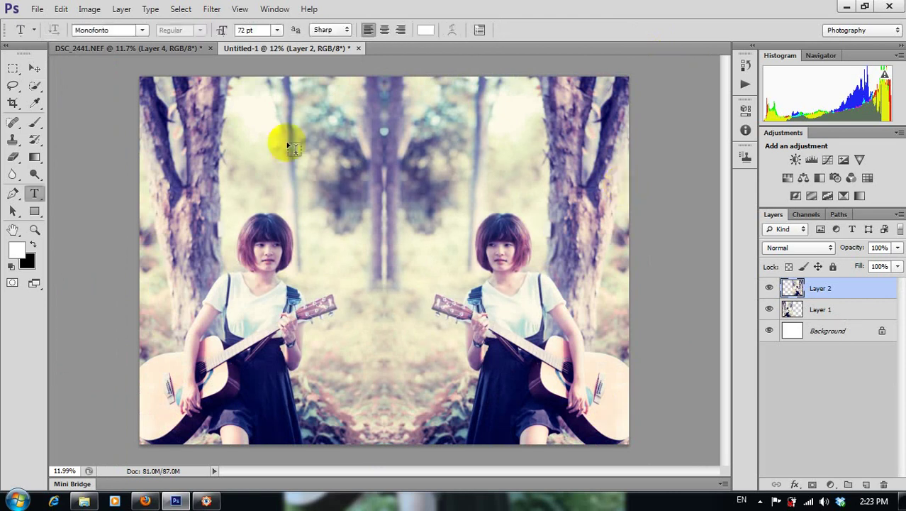
left_click(121, 32)
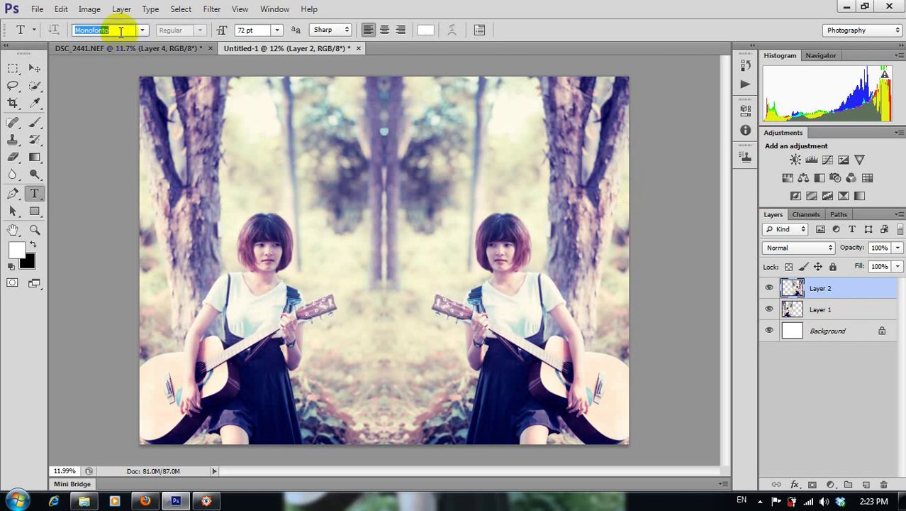
key("alt+shift")
key("alt+shift")
type("Circular")
left_click(428, 182)
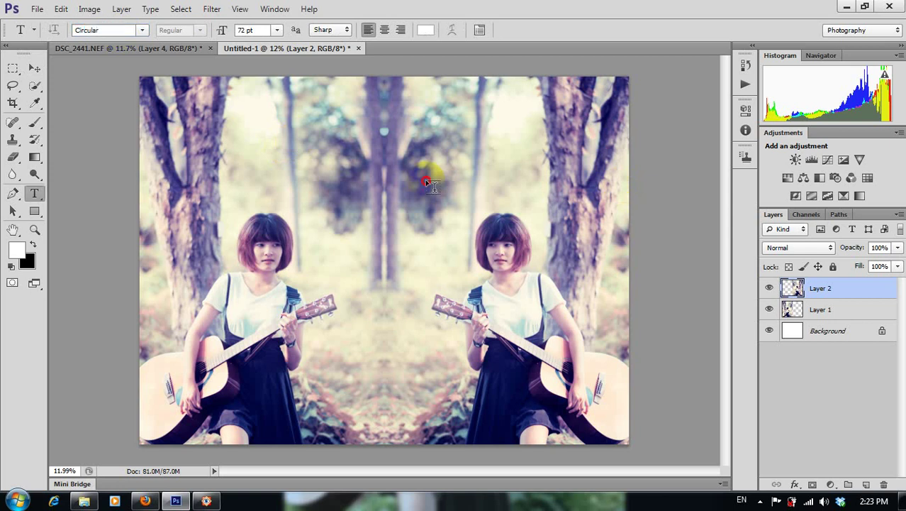
- Add a paragraph text box above the girls reading 'ตามล่าหาความฝัน' and commit it
left_click_drag(262, 136, 515, 199)
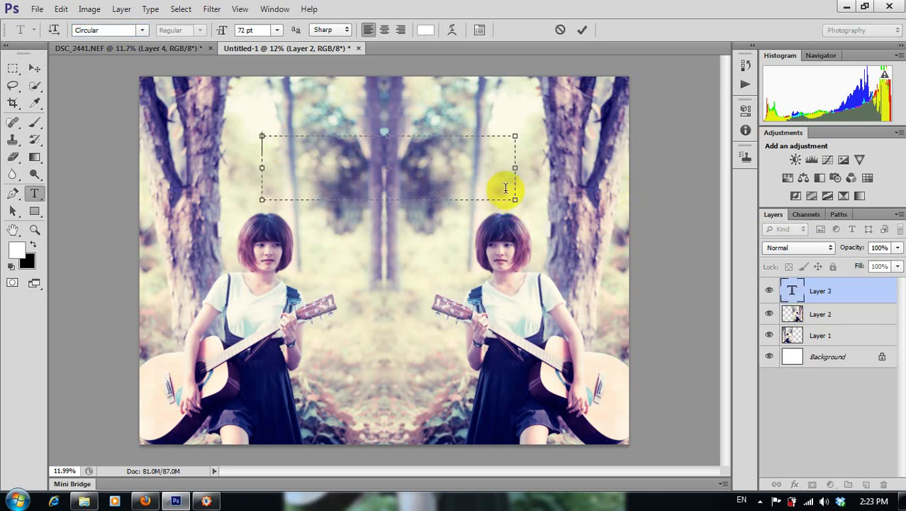
type("T")
key("alt+shift")
type("สวัสดีครับ")
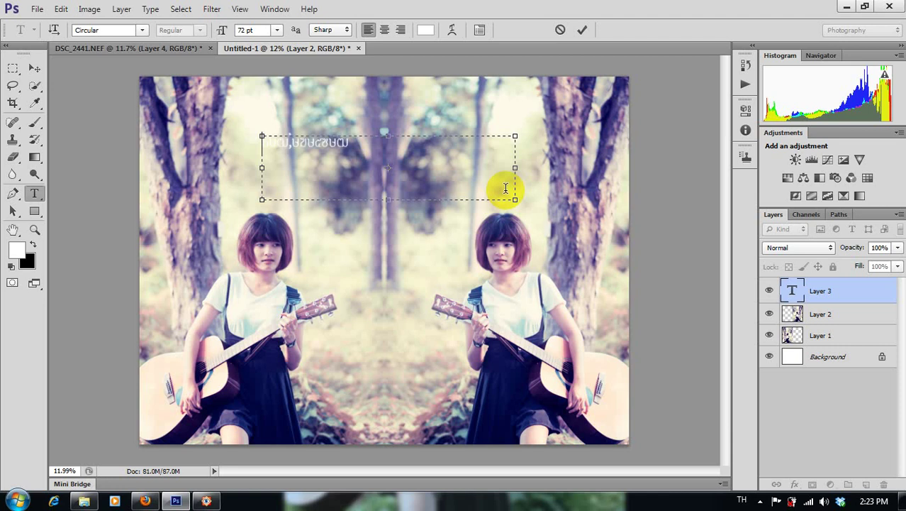
type("ๆ")
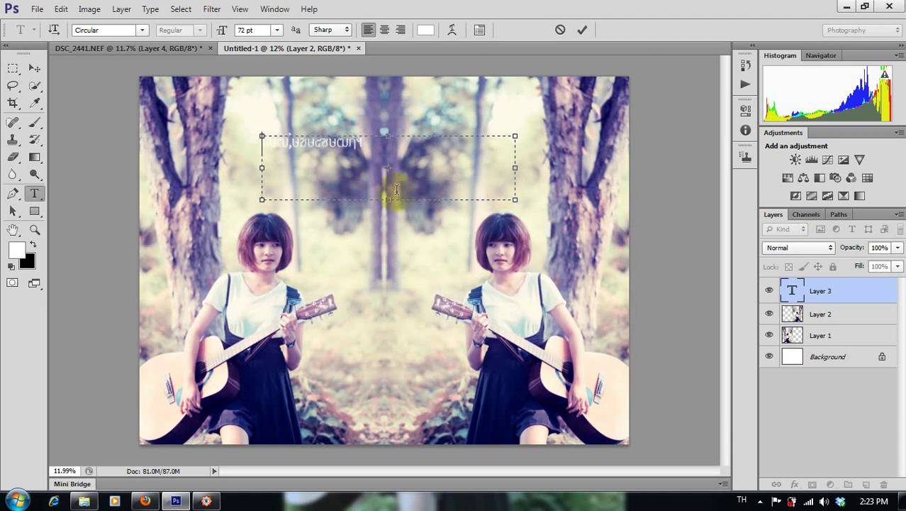
left_click(268, 154)
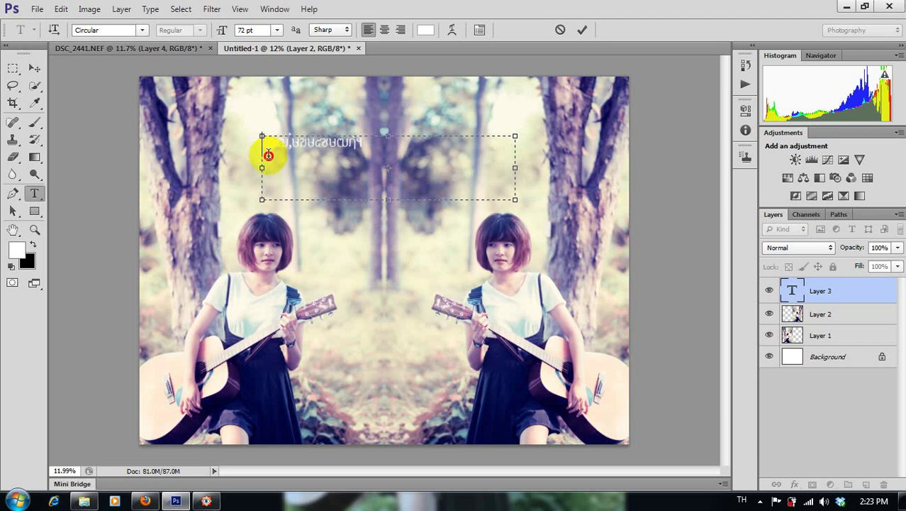
key("ctrl+z")
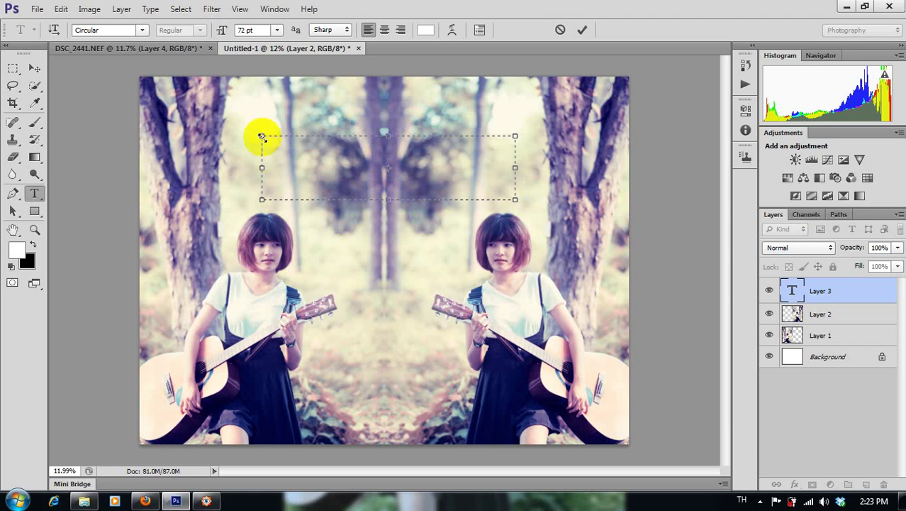
type("ล่า")
type("หาควา")
type("มฝัน")
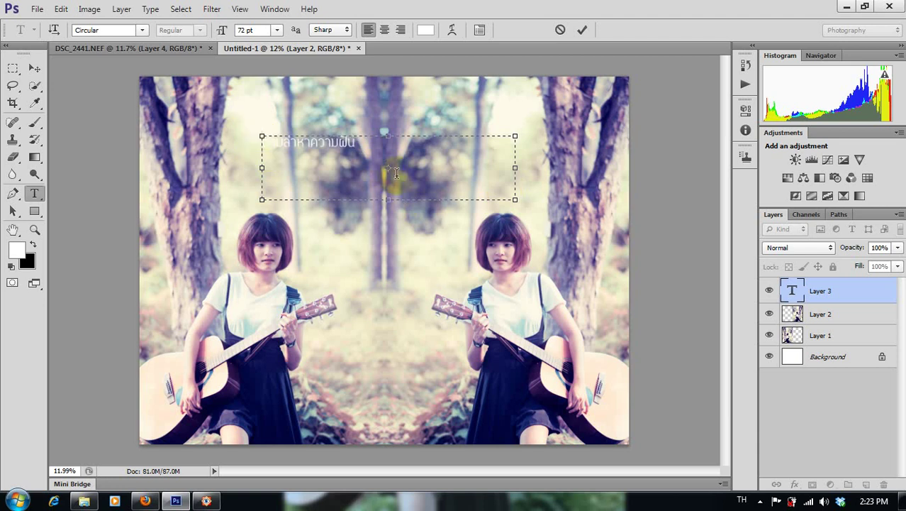
left_click_drag(335, 114, 413, 137)
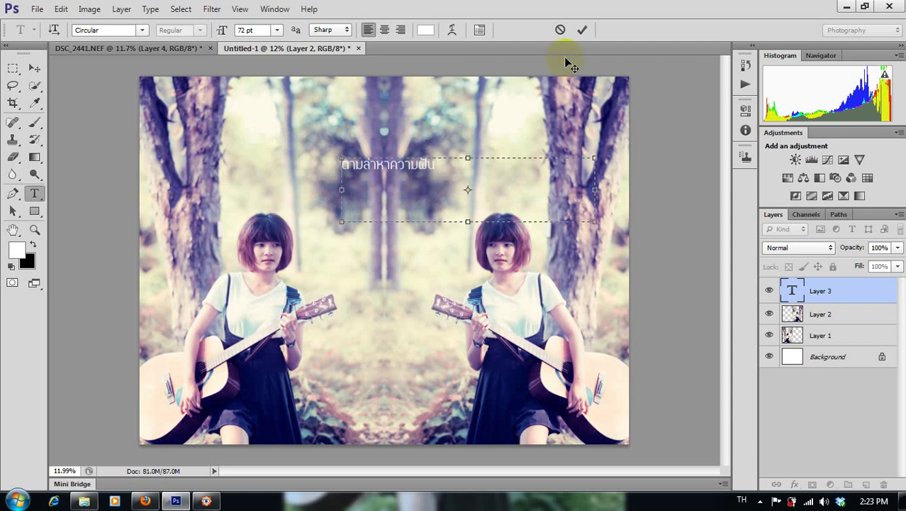
left_click(581, 29)
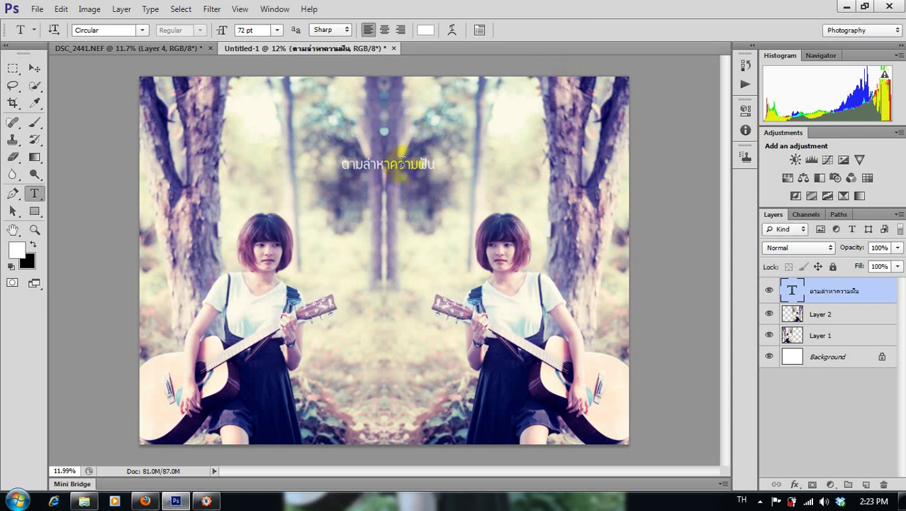
- Resize the title text to 100 pt and center it above the two girls
double_click(402, 161)
left_click(261, 25)
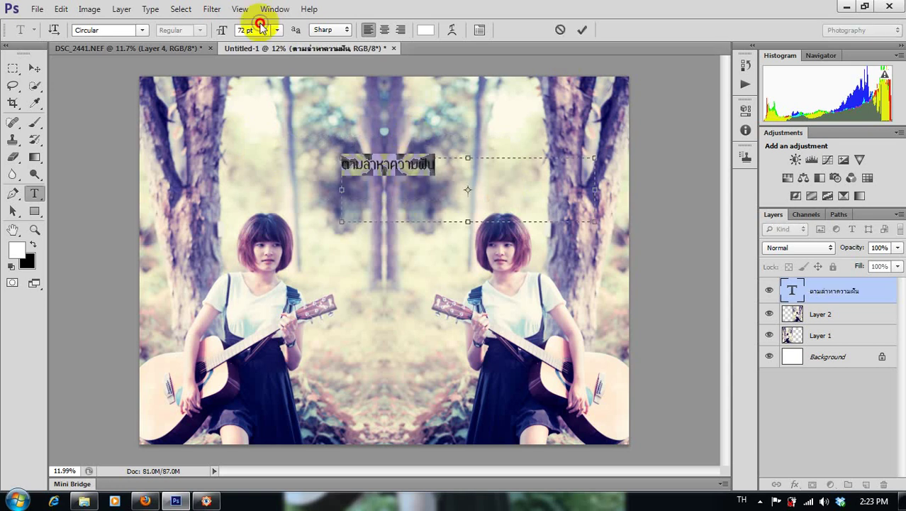
type("1")
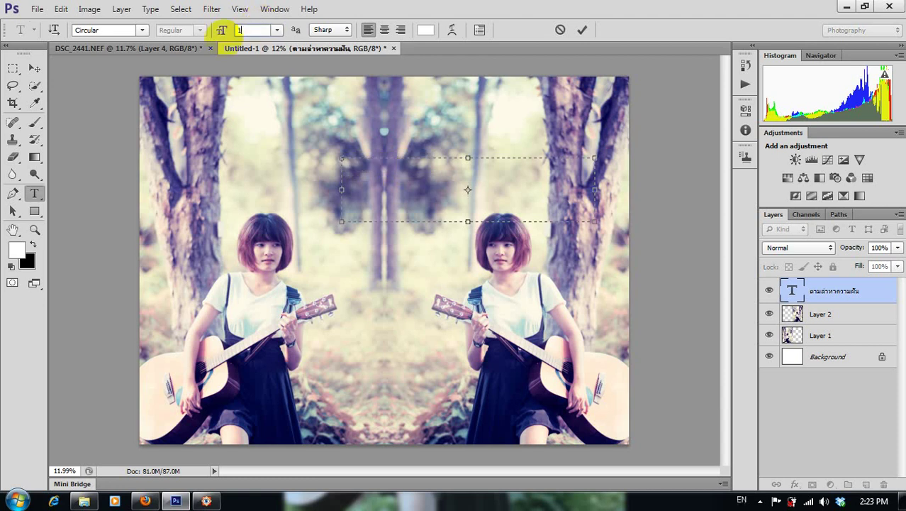
type("00")
key("Return")
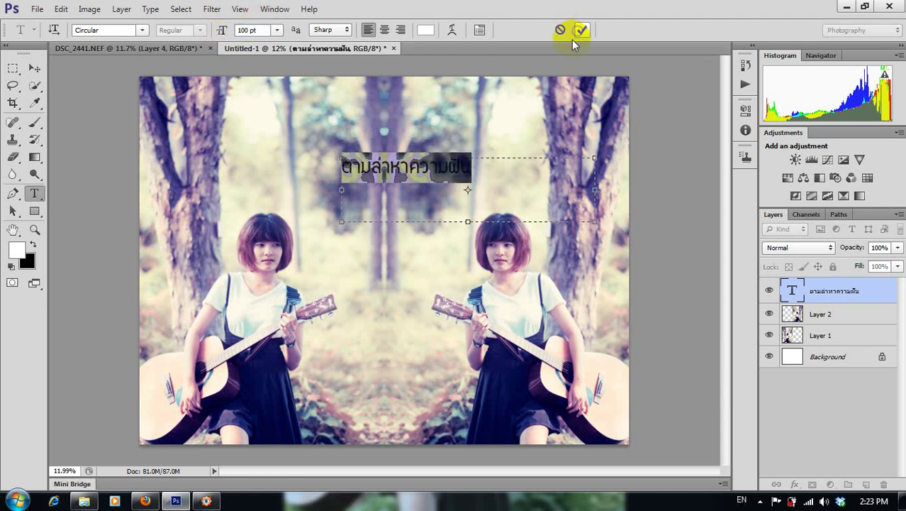
left_click(581, 29)
key("v")
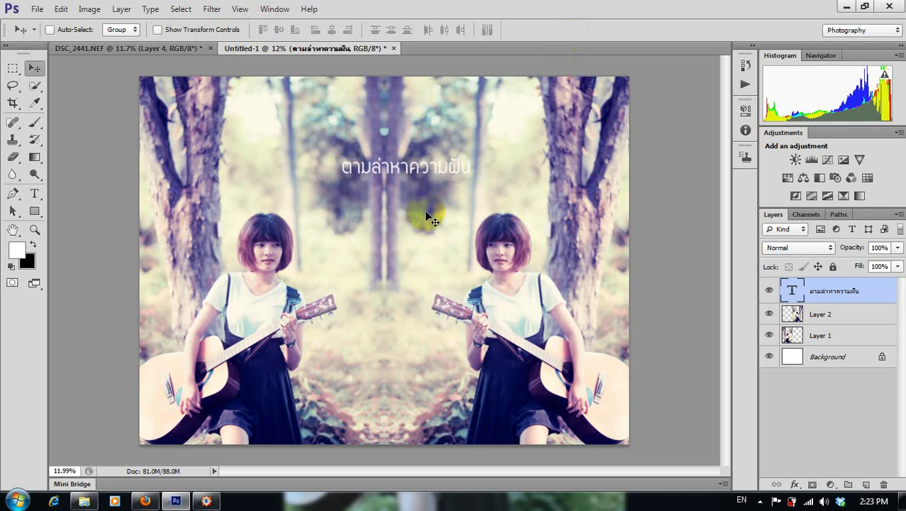
left_click_drag(414, 205, 405, 176)
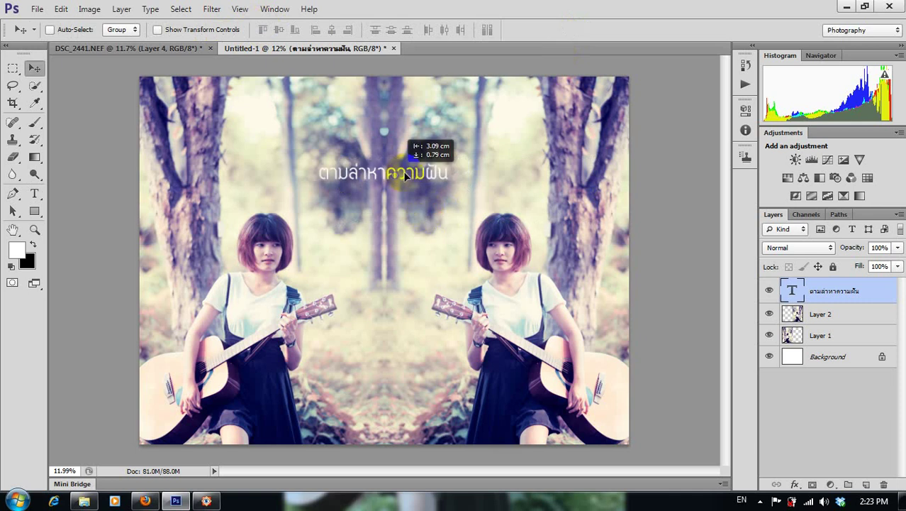